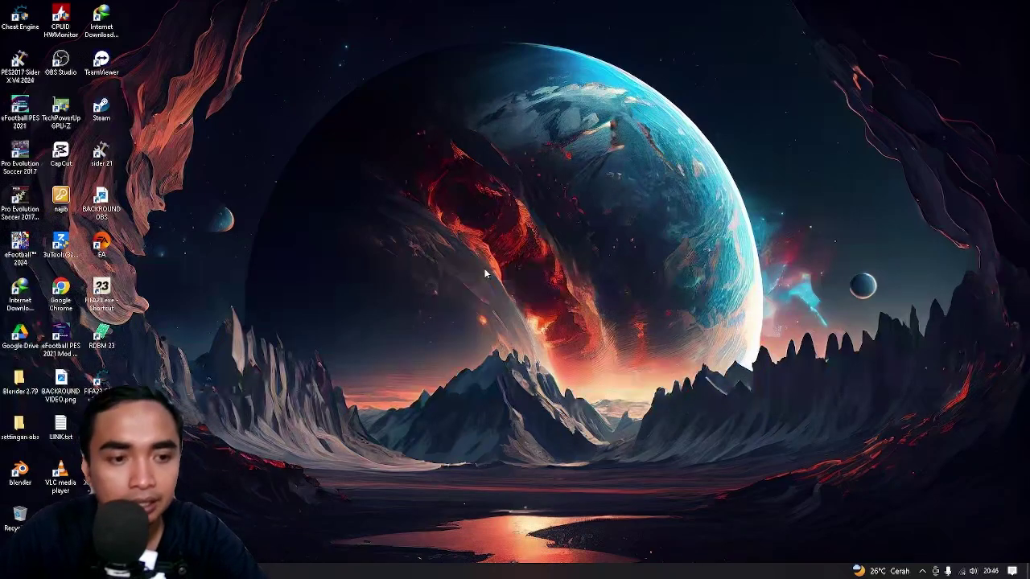
right_click(351, 196)
click(390, 245)
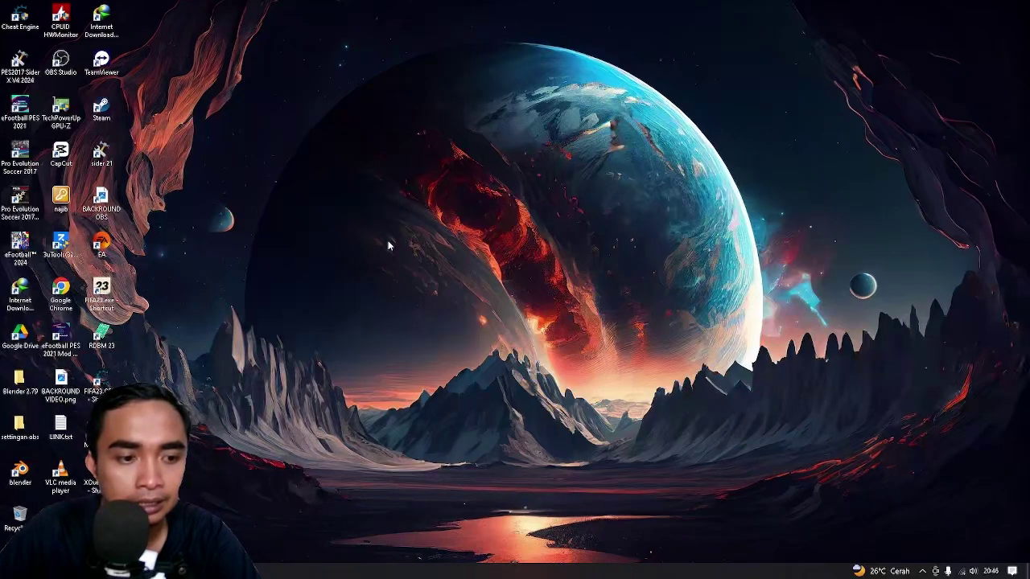
right_click(389, 245)
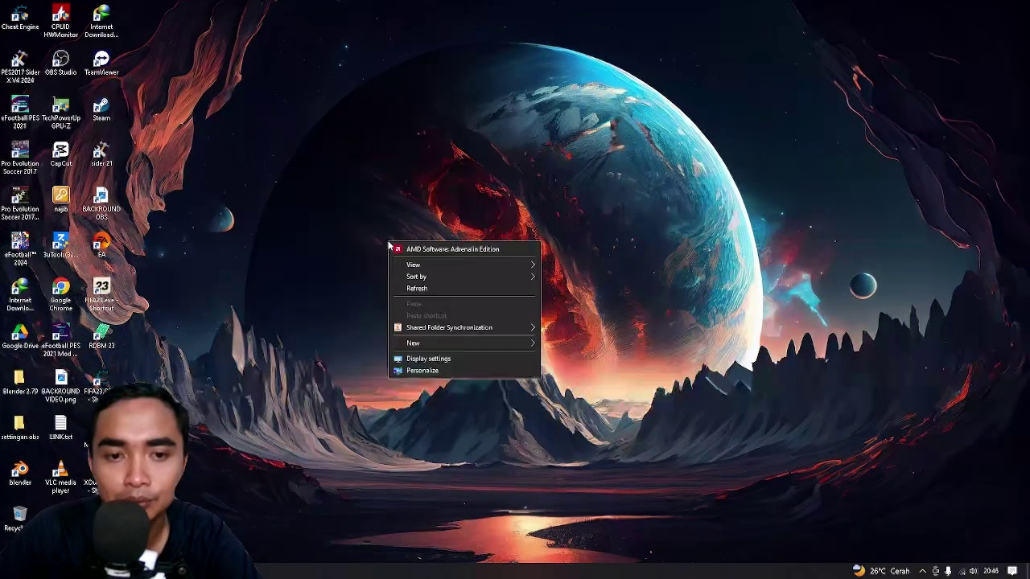
click(407, 288)
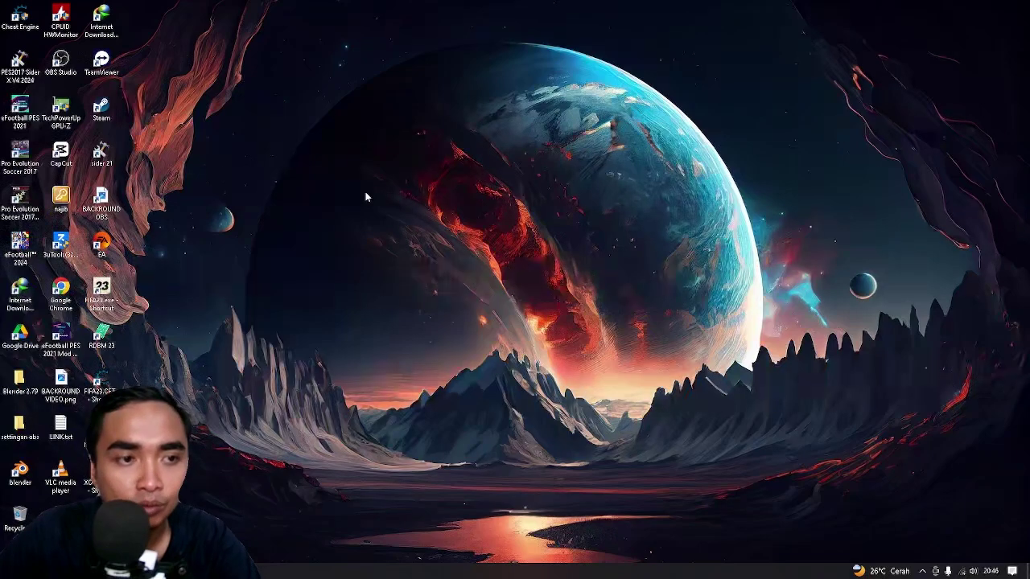
right_click(370, 192)
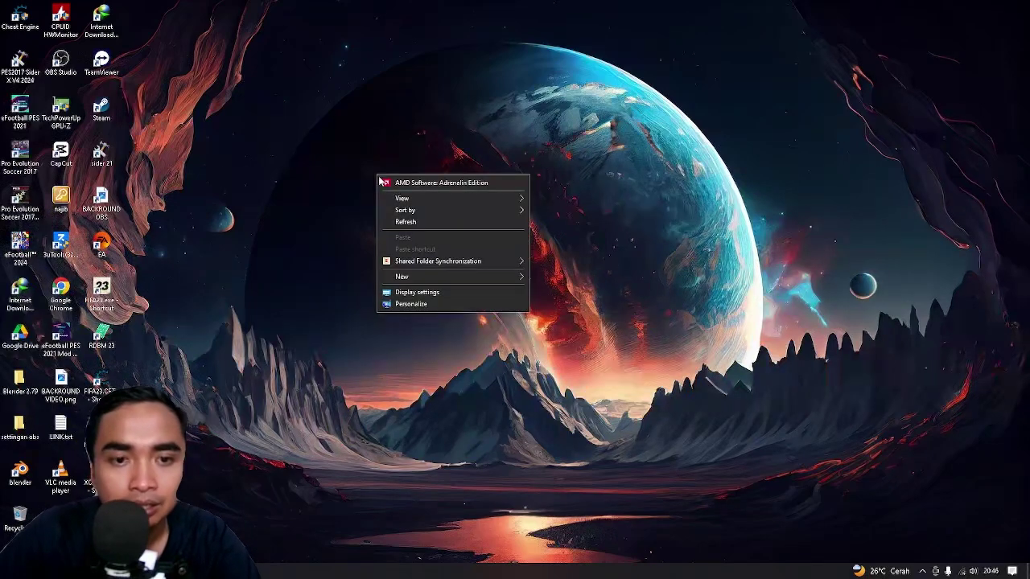
click(394, 219)
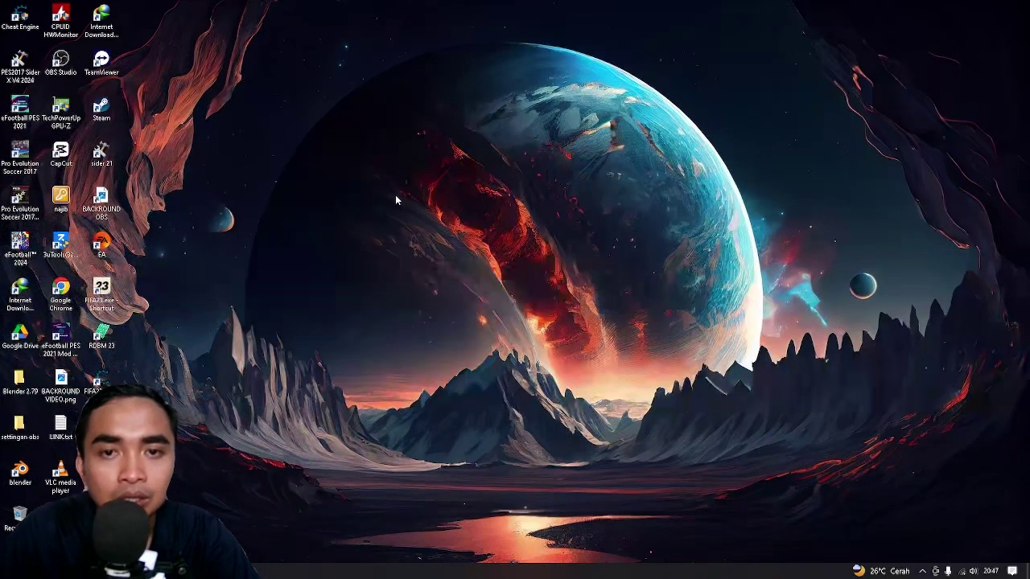
right_click(395, 194)
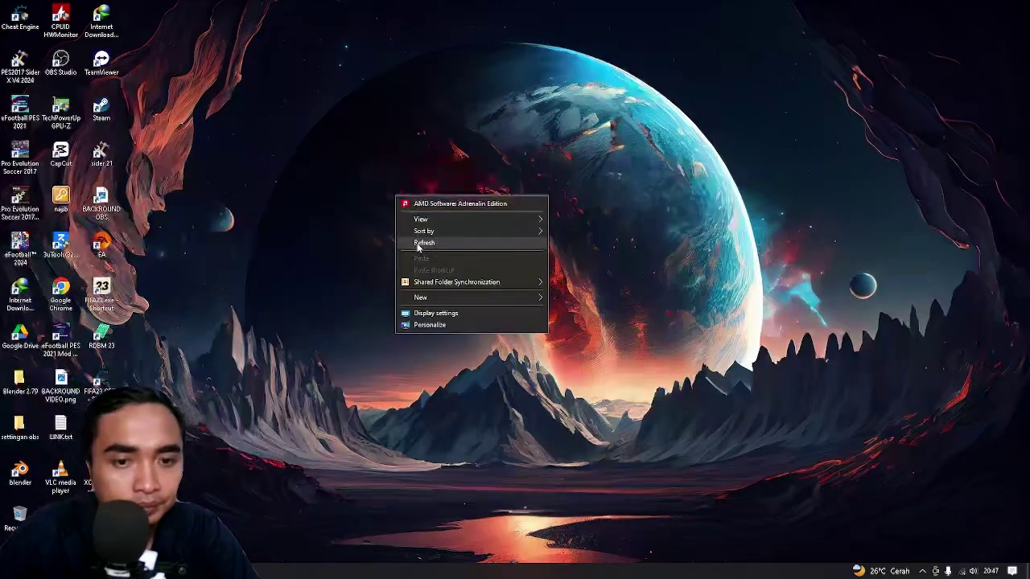
click(414, 241)
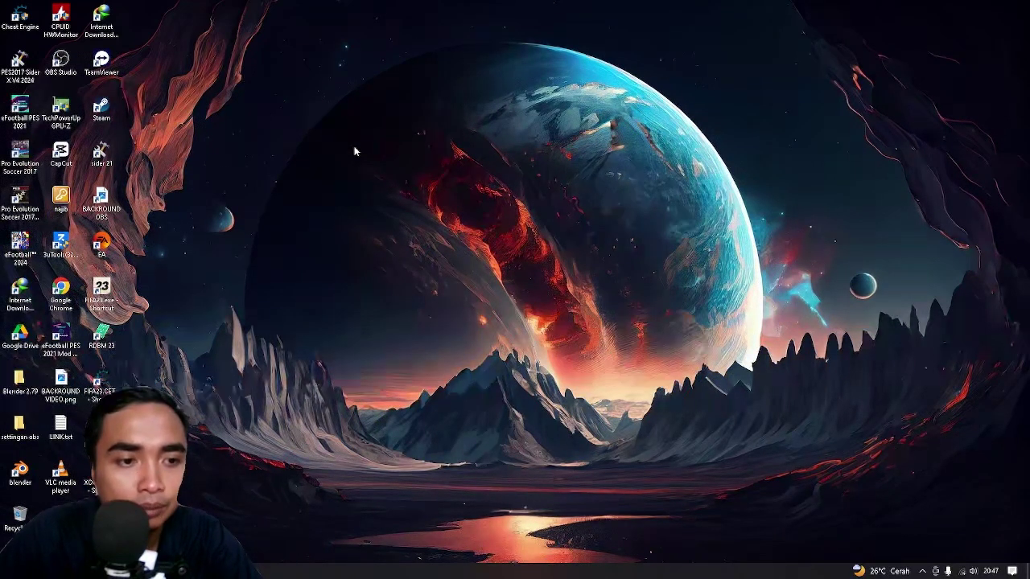
right_click(355, 150)
click(375, 194)
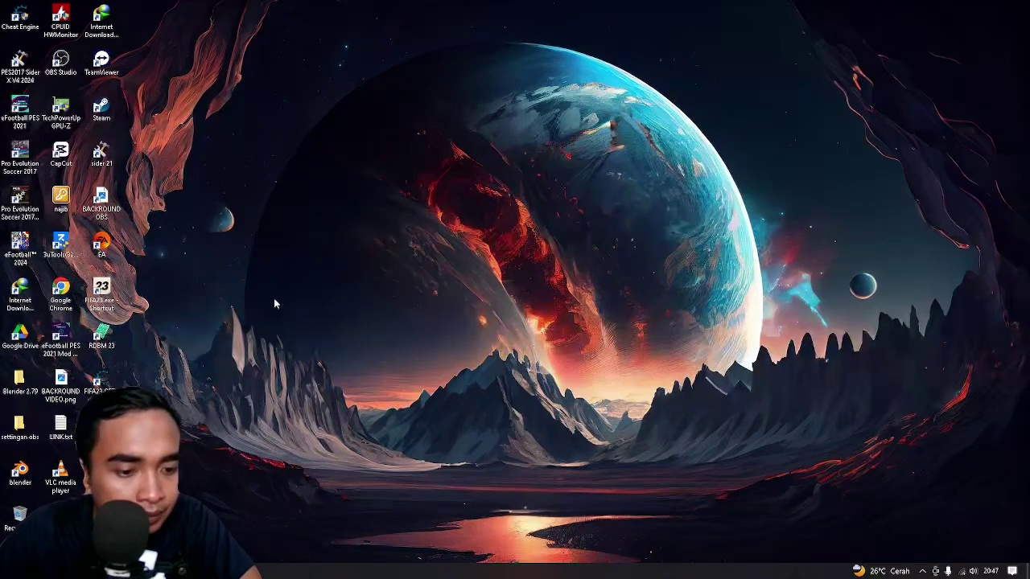
Switch to the File Explorer window showing the antilag folder and refresh its contents
key(alt+Tab)
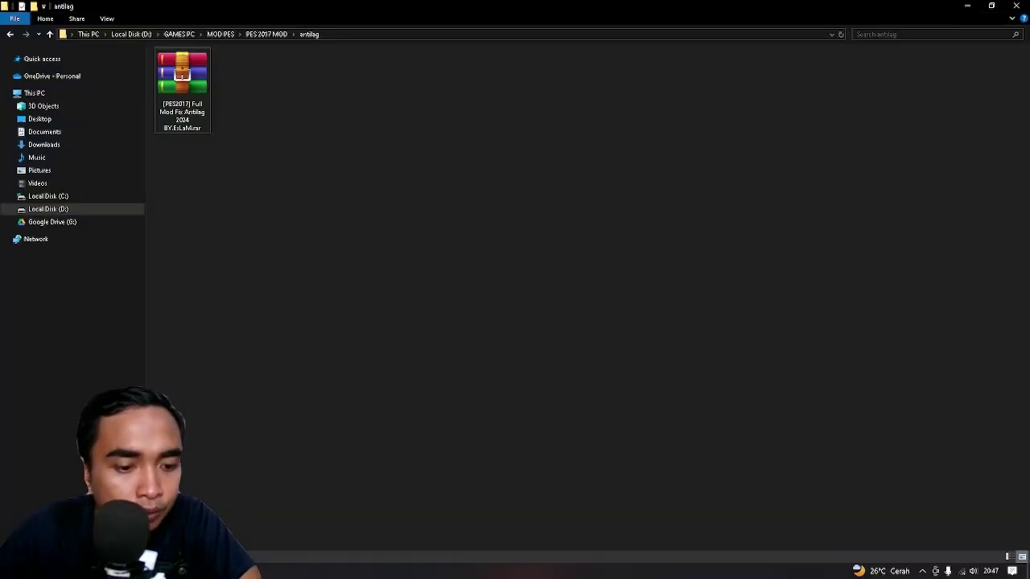
key(alt+Tab)
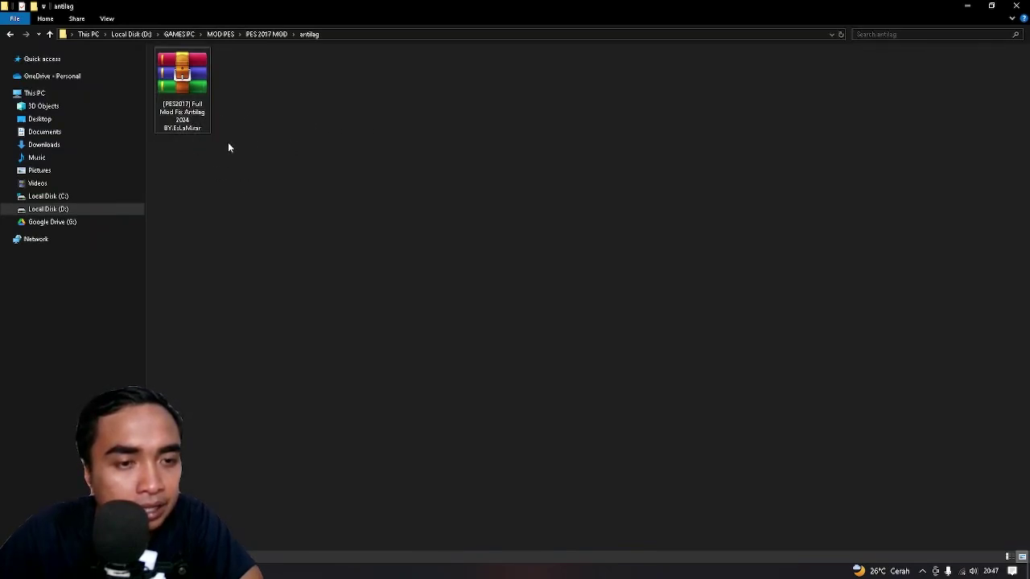
right_click(332, 88)
click(357, 148)
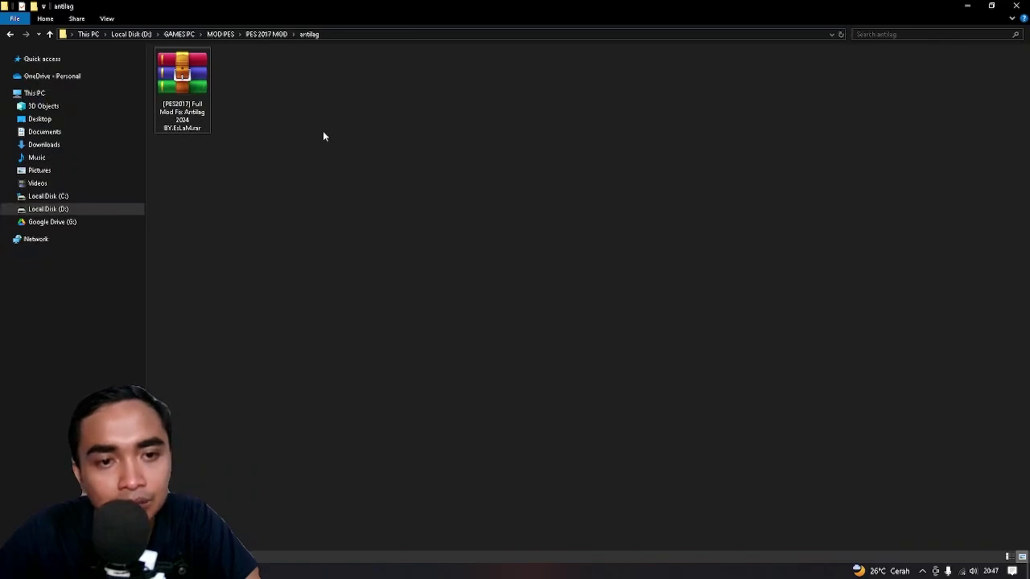
right_click(322, 134)
click(365, 188)
Extract the [PES2017] Full Mod Fix Antilag 2024 archive into a folder named after the archive
right_click(202, 86)
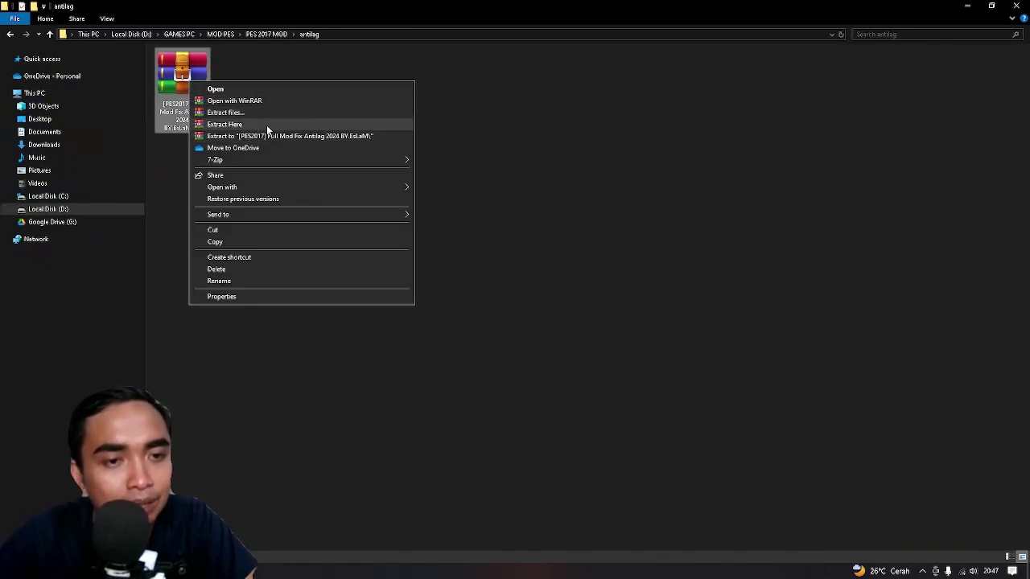
right_click(240, 60)
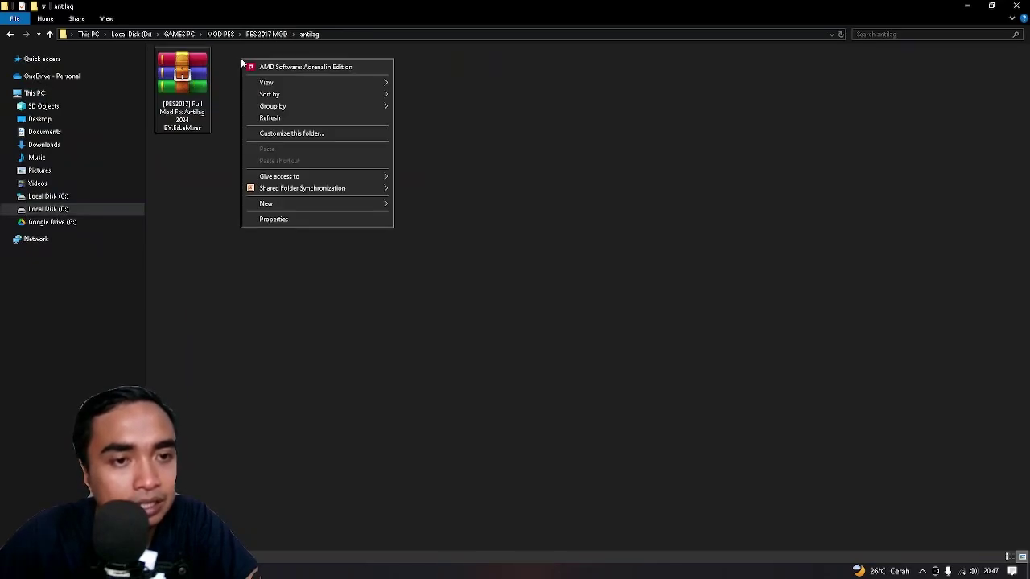
click(259, 118)
right_click(203, 89)
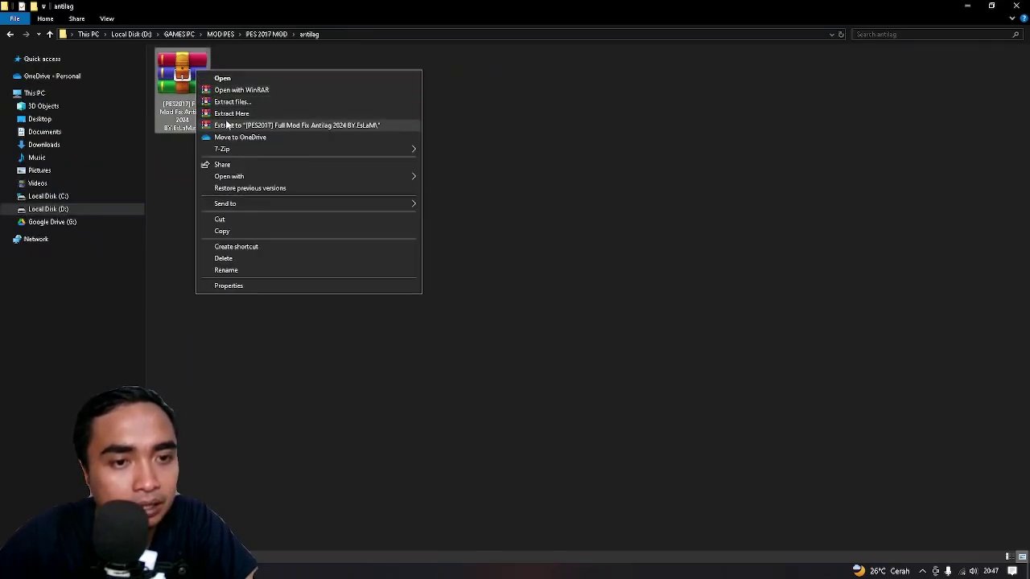
click(204, 125)
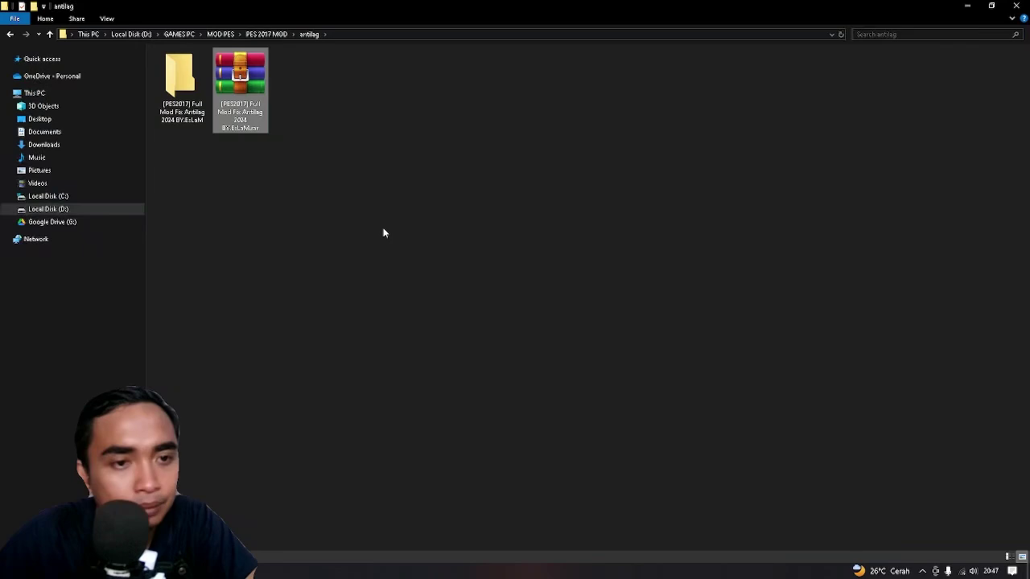
Open the extracted Full Mod Fix Antilag 2024 folder and look over all its contents
click(191, 77)
double_click(191, 77)
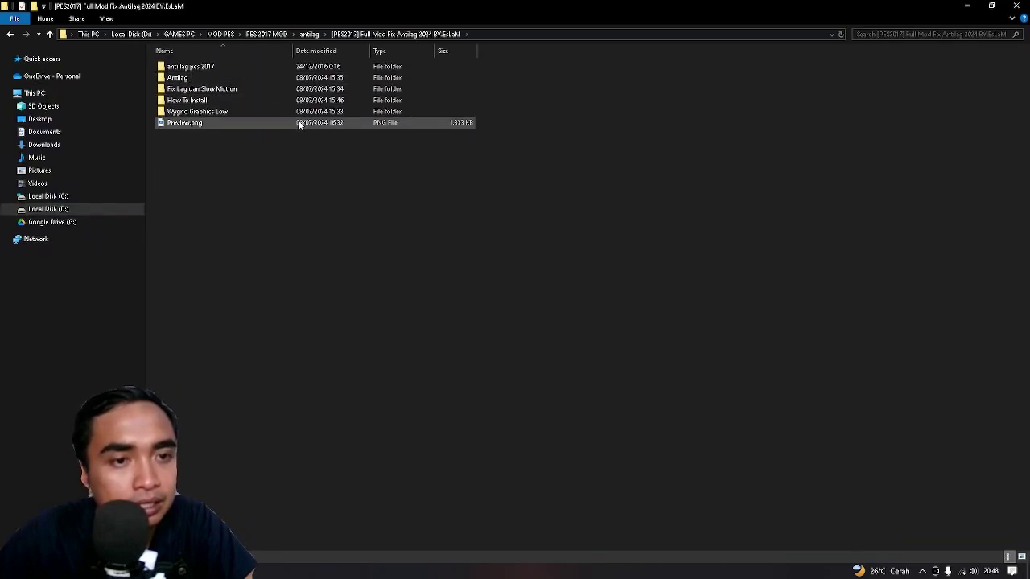
drag(262, 219, 418, 12)
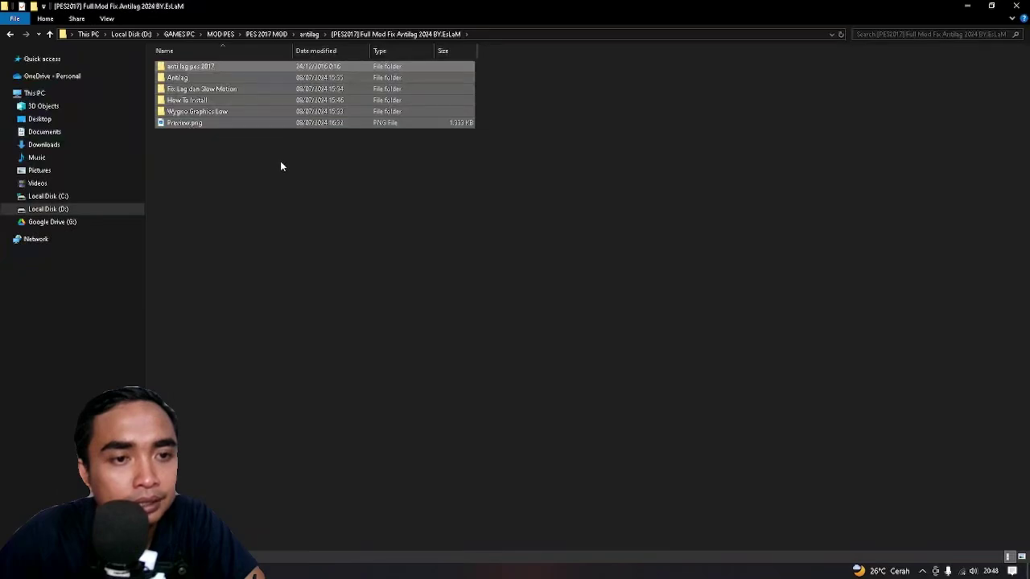
click(356, 201)
View Preview.png to read the mod's feature list, and return to the extracted folder
double_click(211, 123)
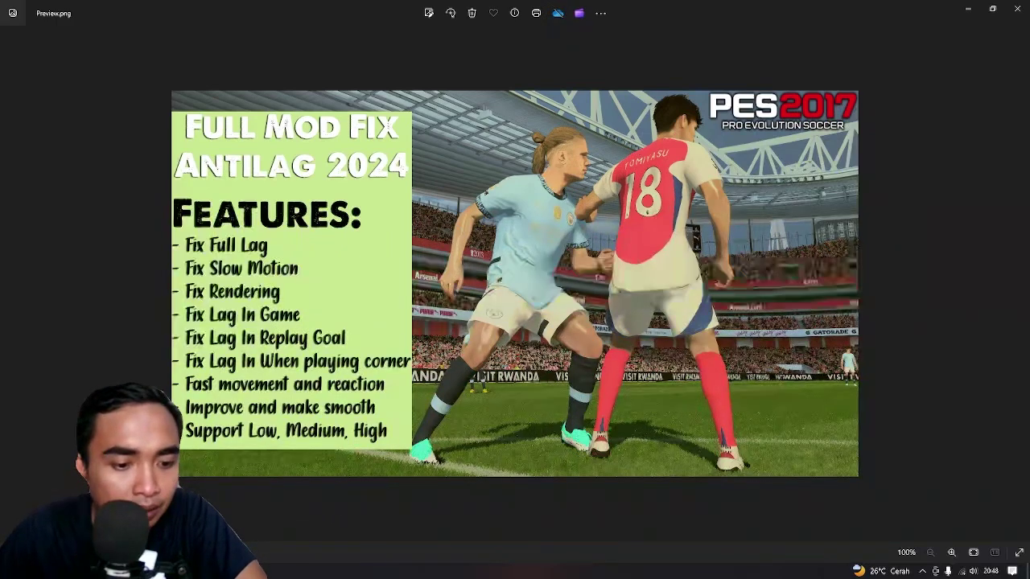
click(241, 570)
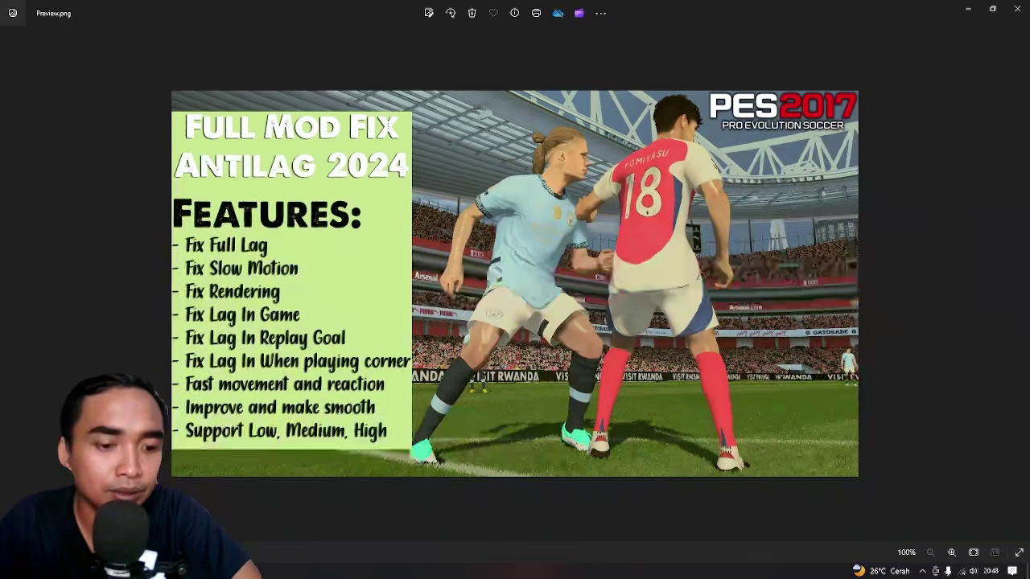
key(alt+Tab)
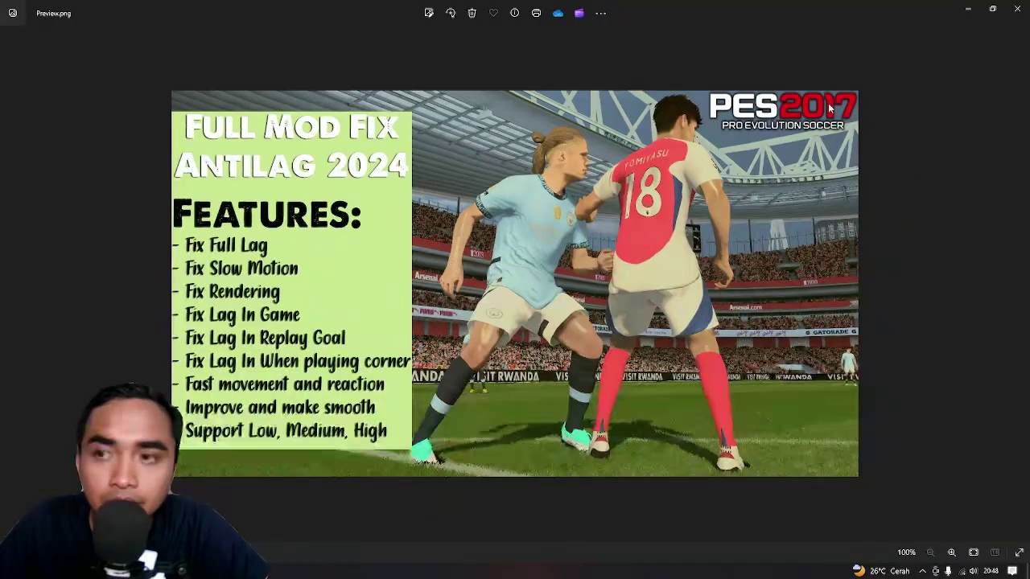
click(968, 8)
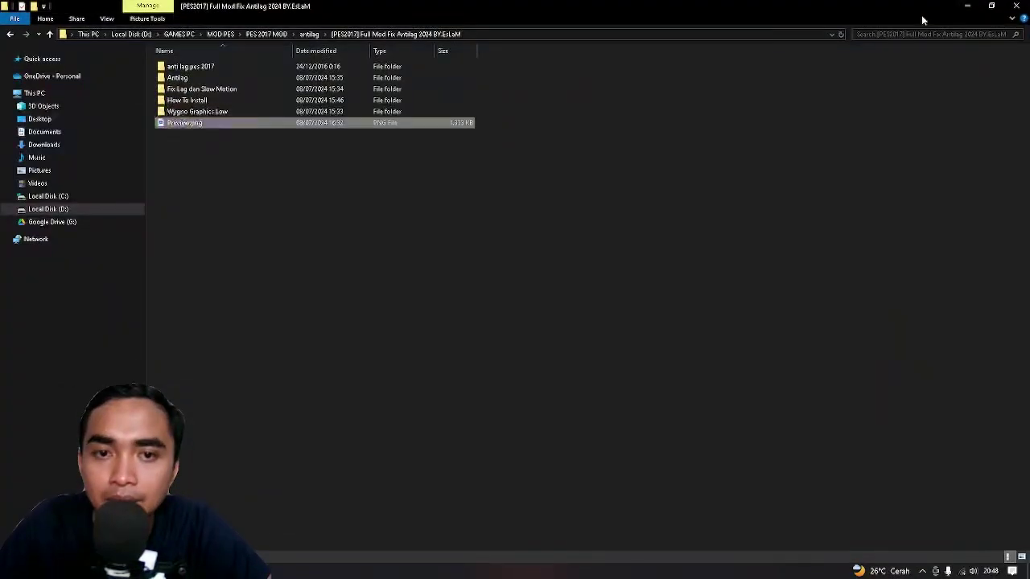
click(924, 16)
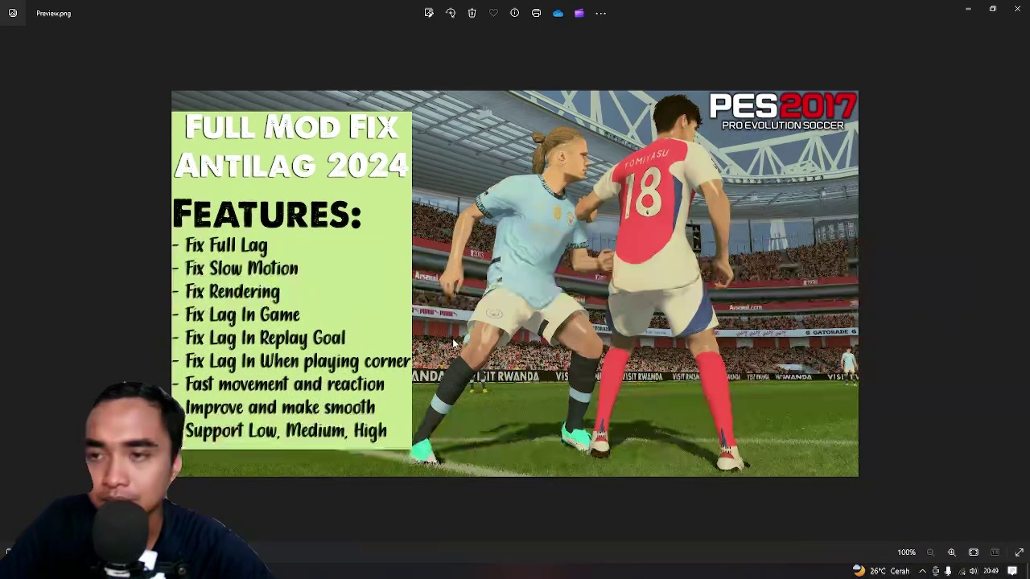
click(1016, 8)
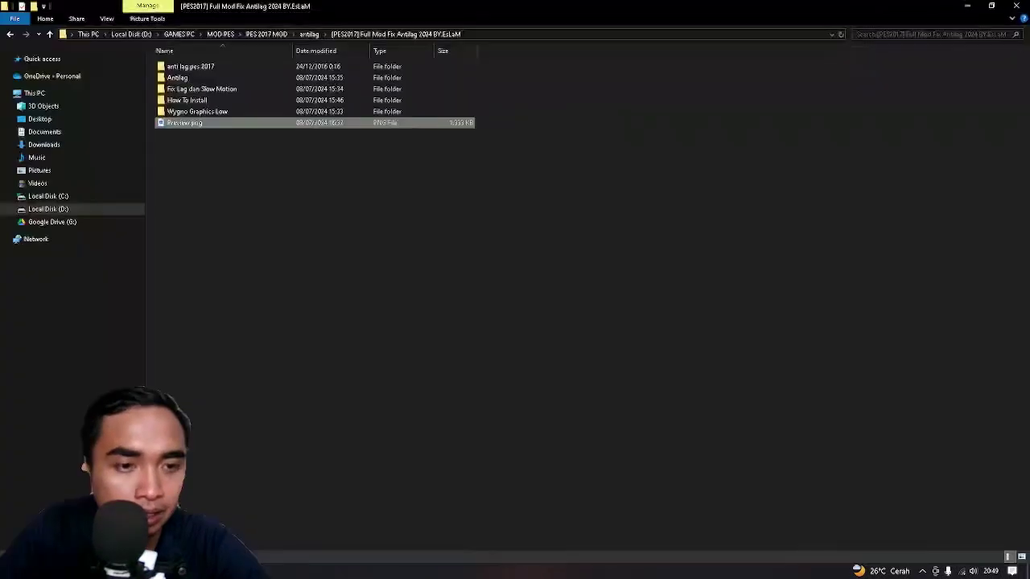
click(218, 162)
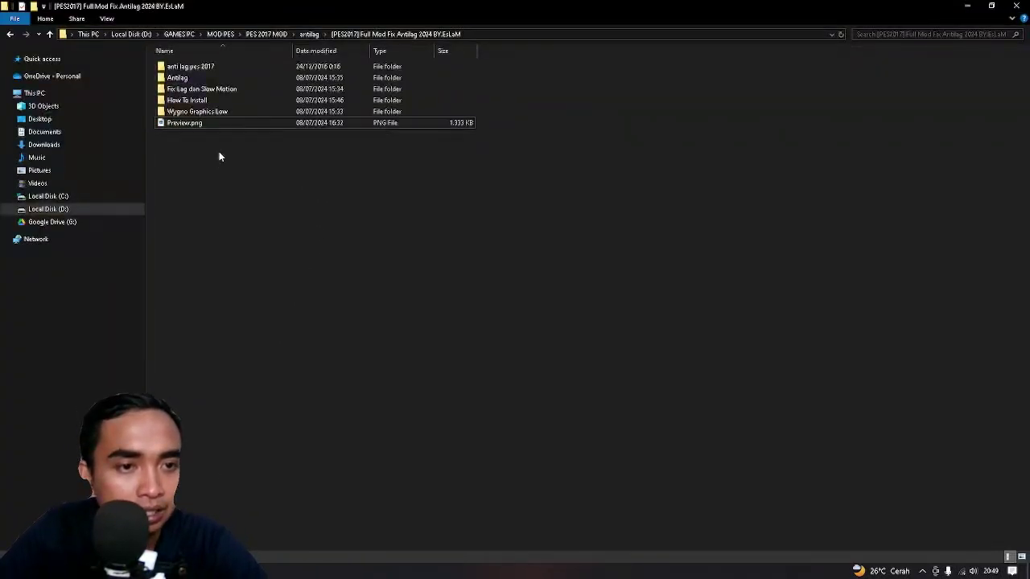
Examine the instruction image 1.png in the How To Install folder and return to the main mod folder
double_click(217, 100)
double_click(238, 98)
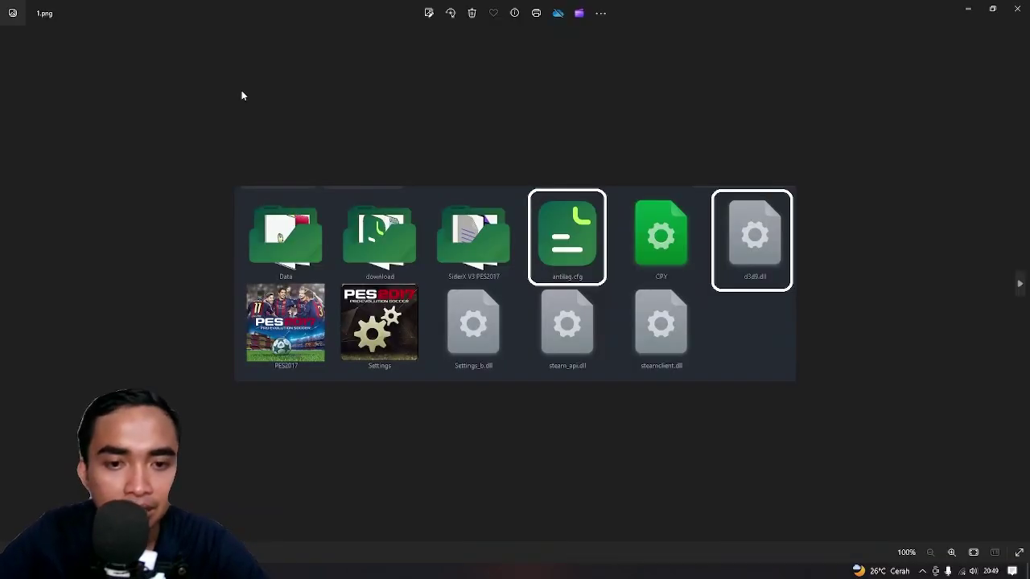
click(1021, 7)
click(437, 35)
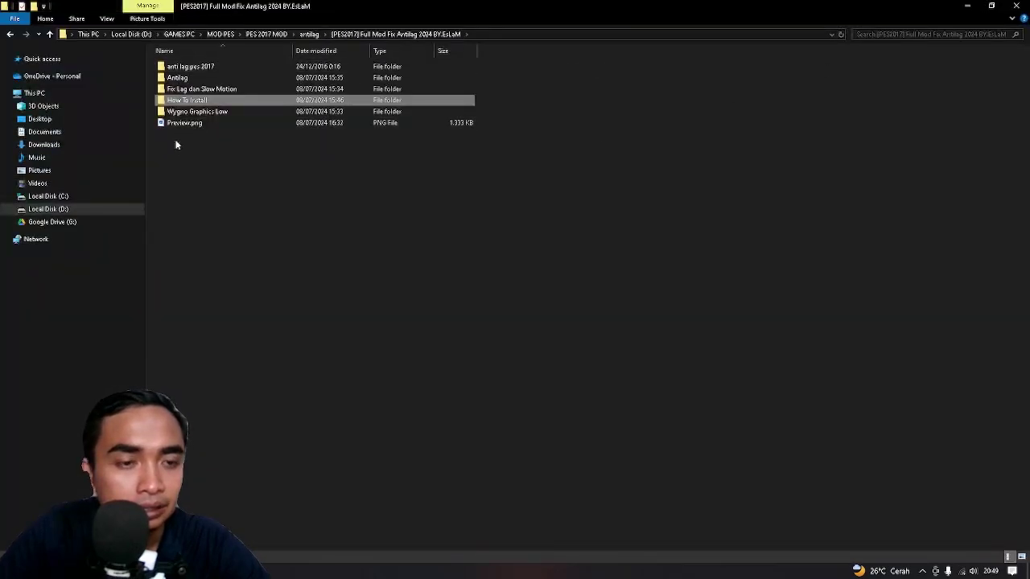
Inspect antilag.cfg and d3d9.dll in the anti lag pes 2017 folder and go back to the main mod folder
double_click(194, 69)
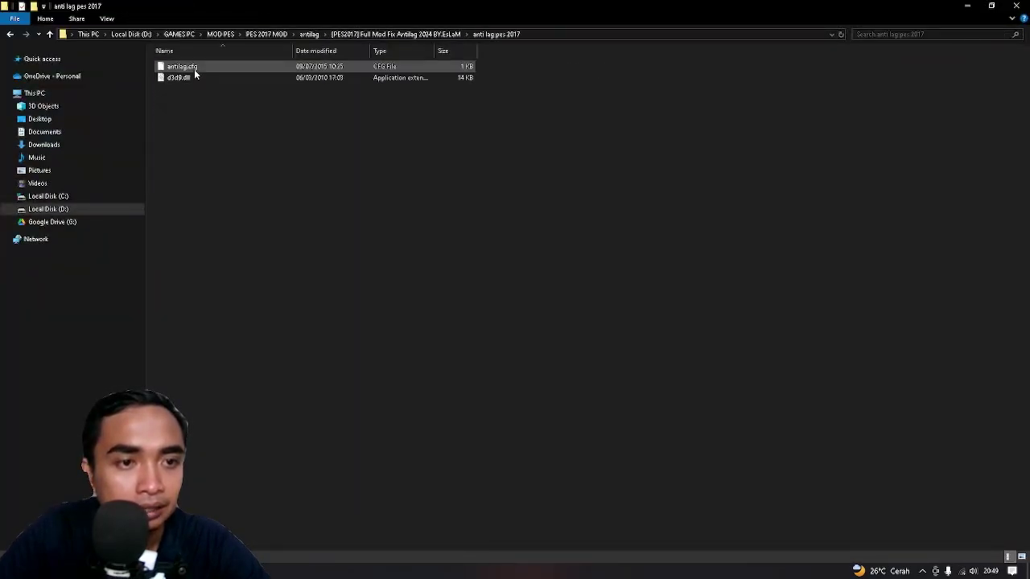
drag(198, 107, 209, 75)
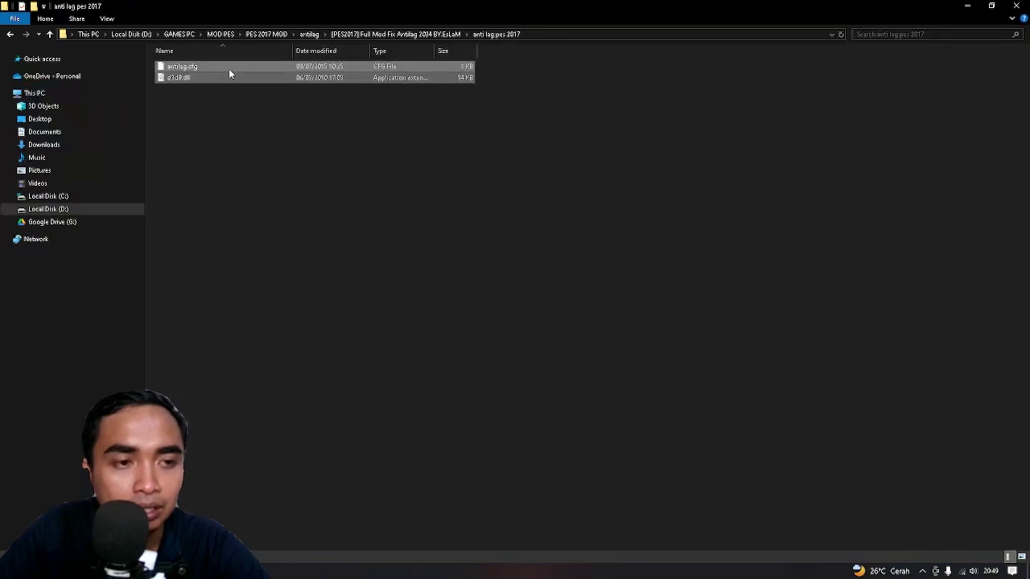
click(437, 34)
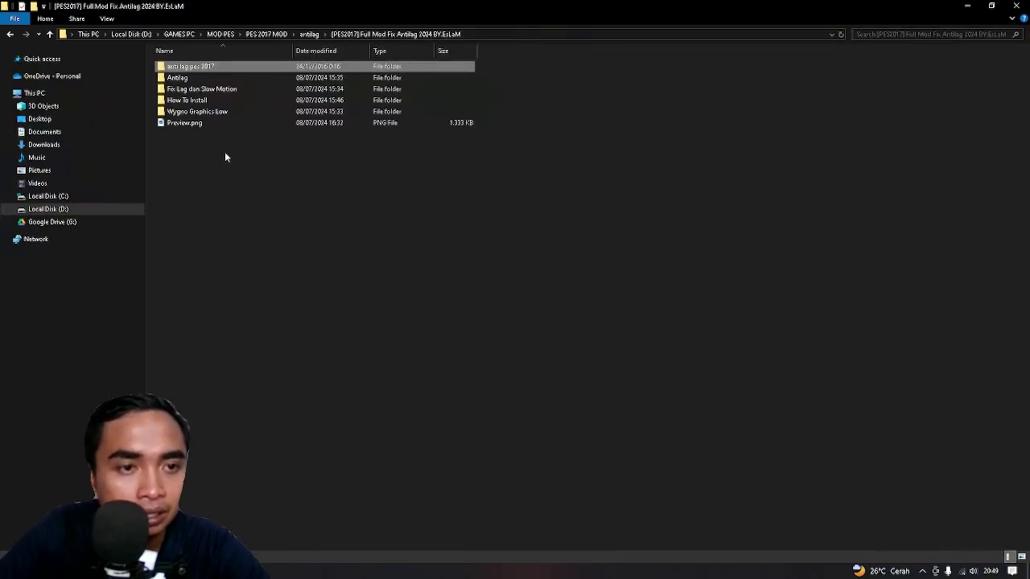
Highlight the Antilag, Fix Lag dan Slow Motion and Wygno Graphics Low folders together, and clear the selection
click(206, 75)
ctrl+click(208, 89)
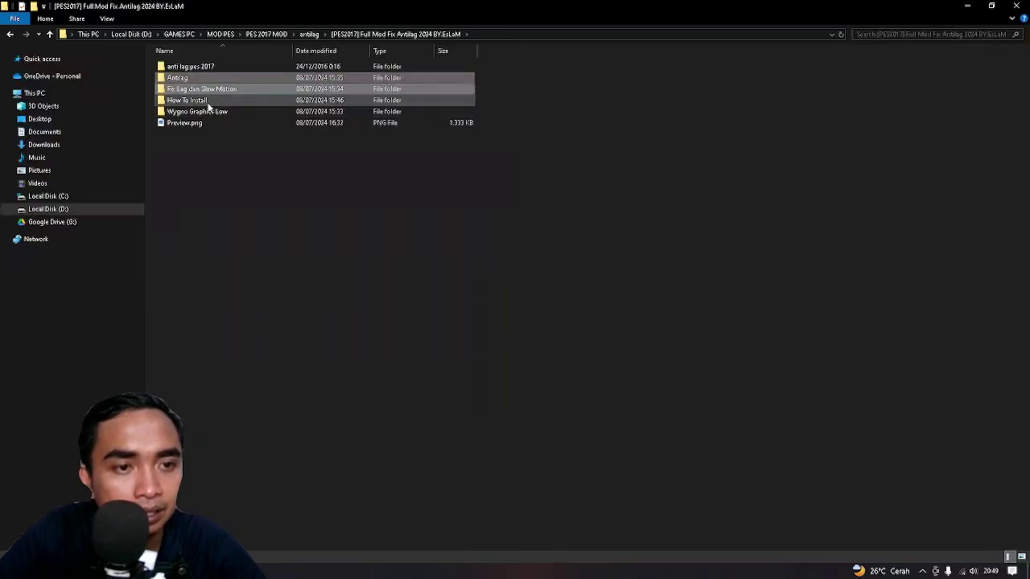
ctrl+click(205, 112)
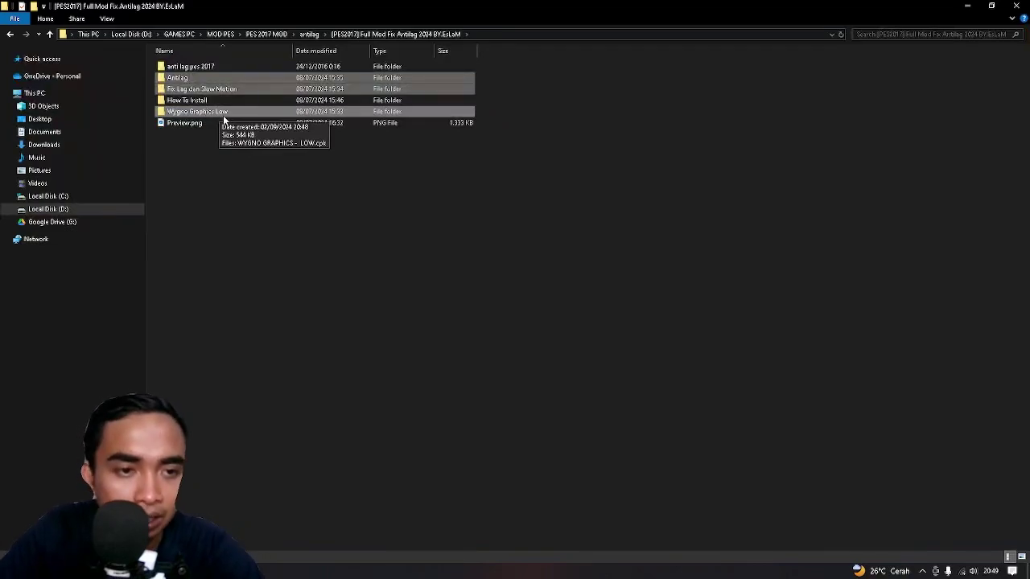
click(234, 154)
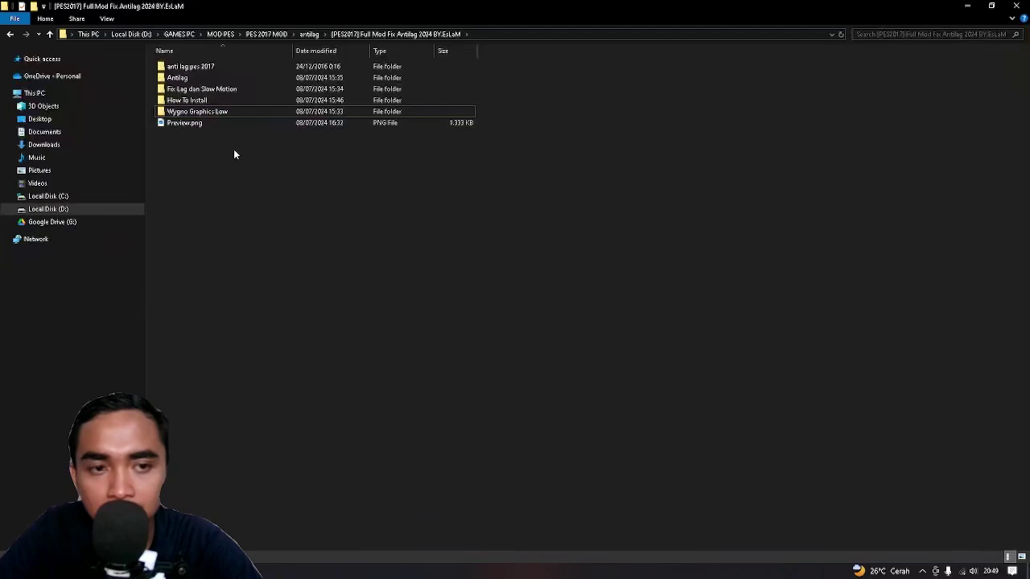
Reopen the anti lag pes 2017 folder, highlight both of its files, and return to the main mod folder
double_click(213, 67)
drag(202, 94, 241, 62)
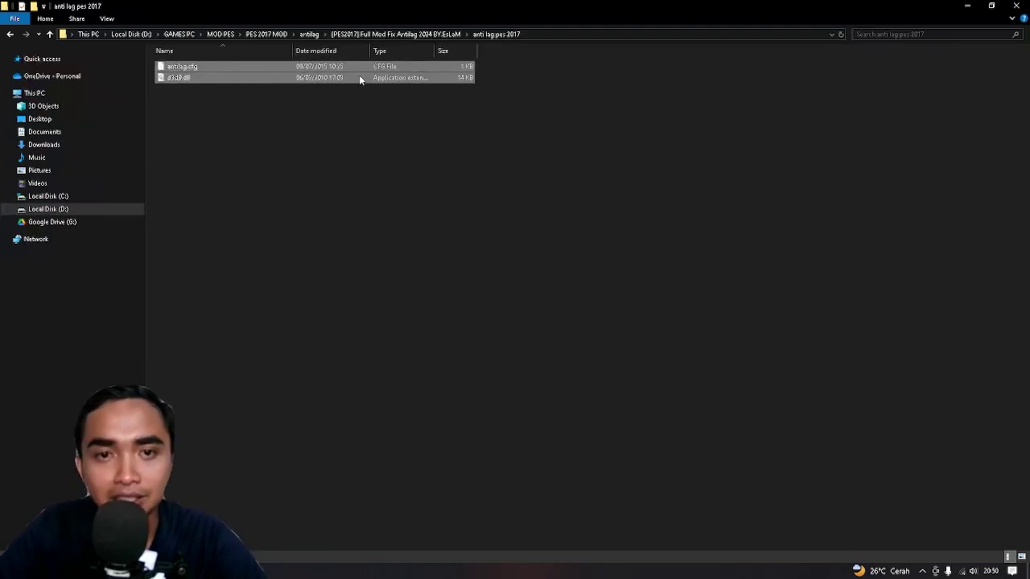
click(398, 35)
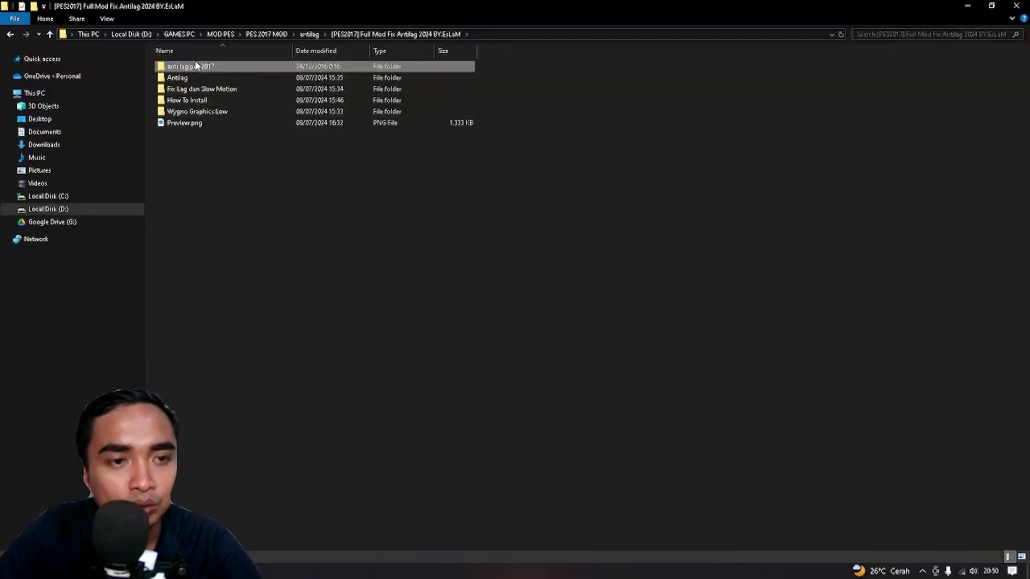
Highlight the Antilag, Fix Lag dan Slow Motion and Wygno Graphics Low folders, check the Antilag folder, and return to the main mod folder
click(205, 75)
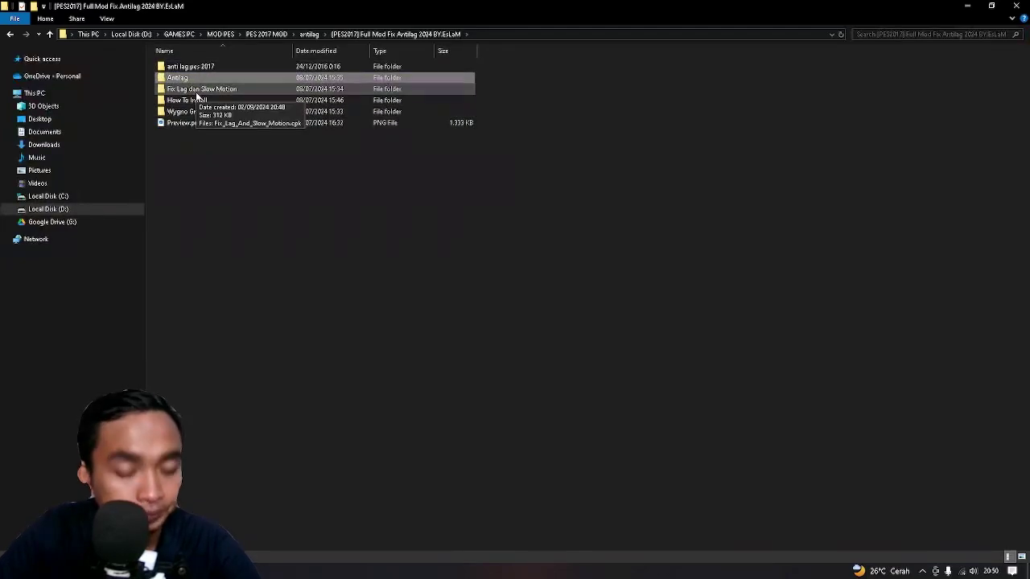
ctrl+click(197, 94)
ctrl+click(206, 113)
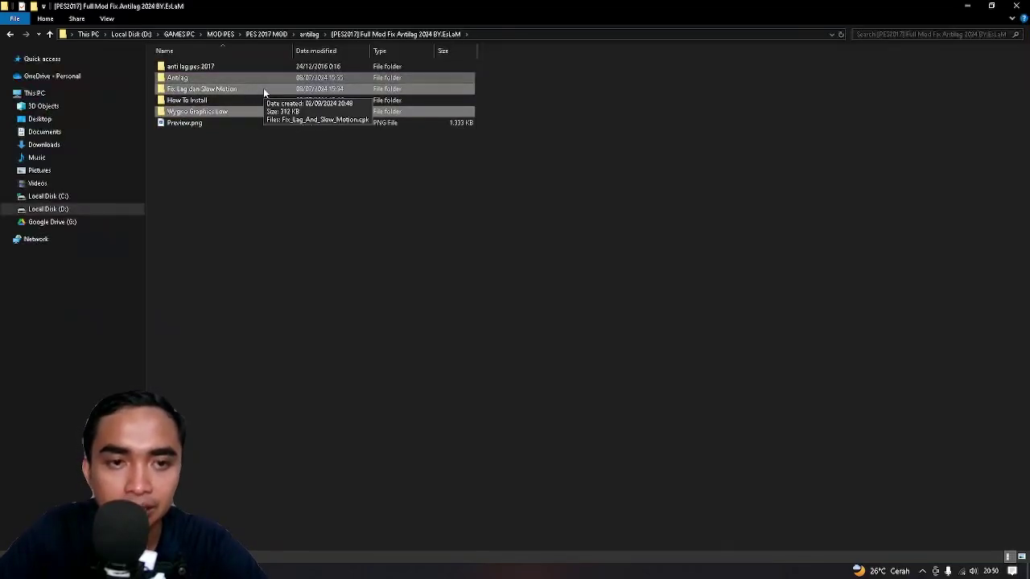
double_click(224, 76)
click(429, 35)
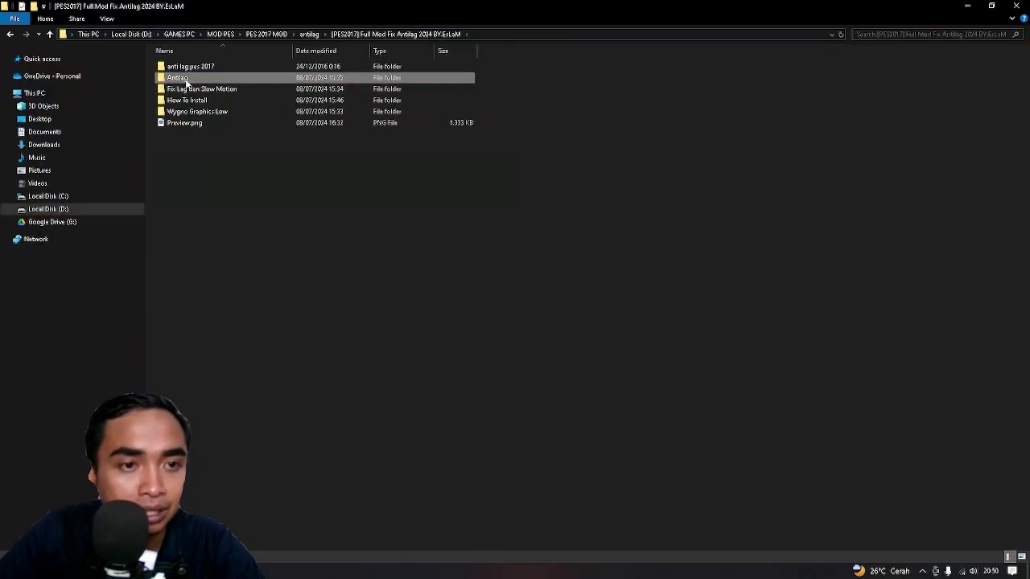
Open the Antilag folder and the file location of the Pro Evolution Soccer 2017 shortcut, placing the two windows side by side
double_click(184, 78)
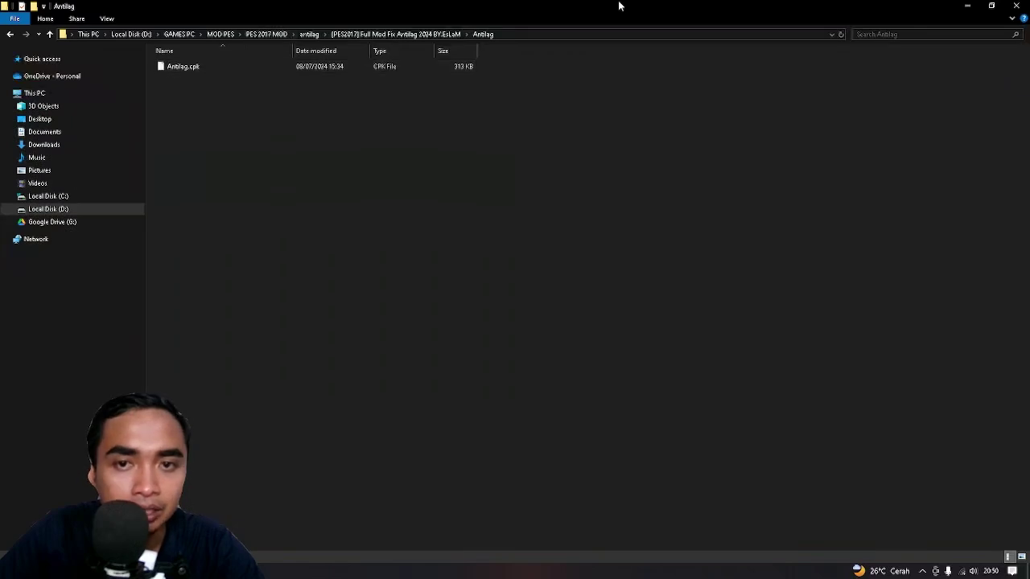
drag(616, 7, 747, 26)
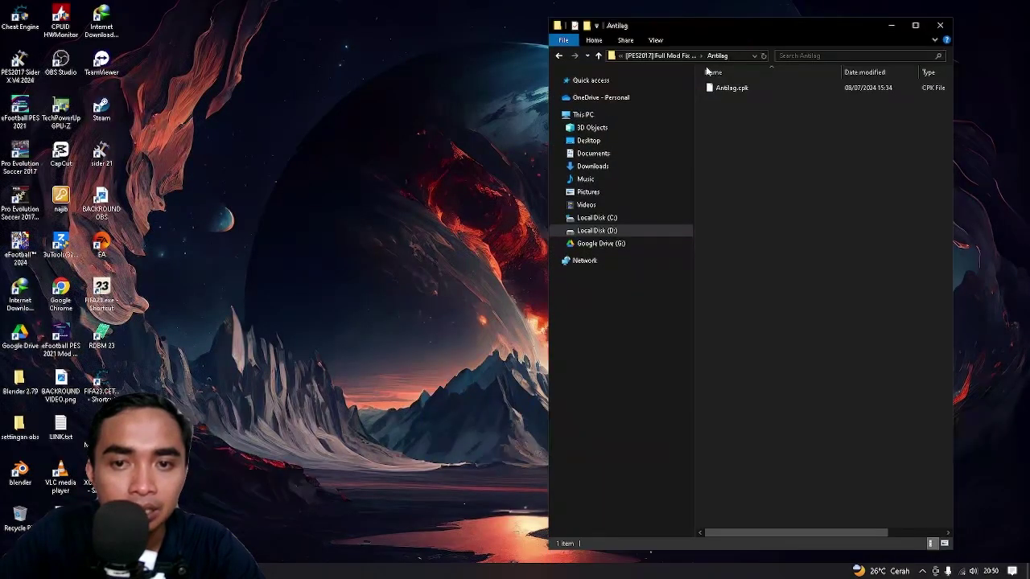
right_click(6, 142)
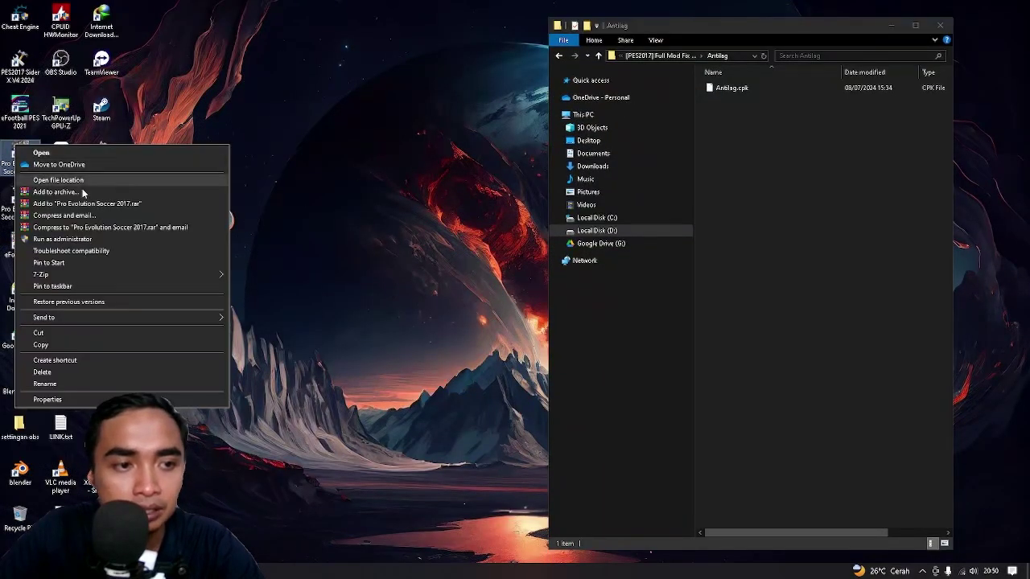
click(90, 180)
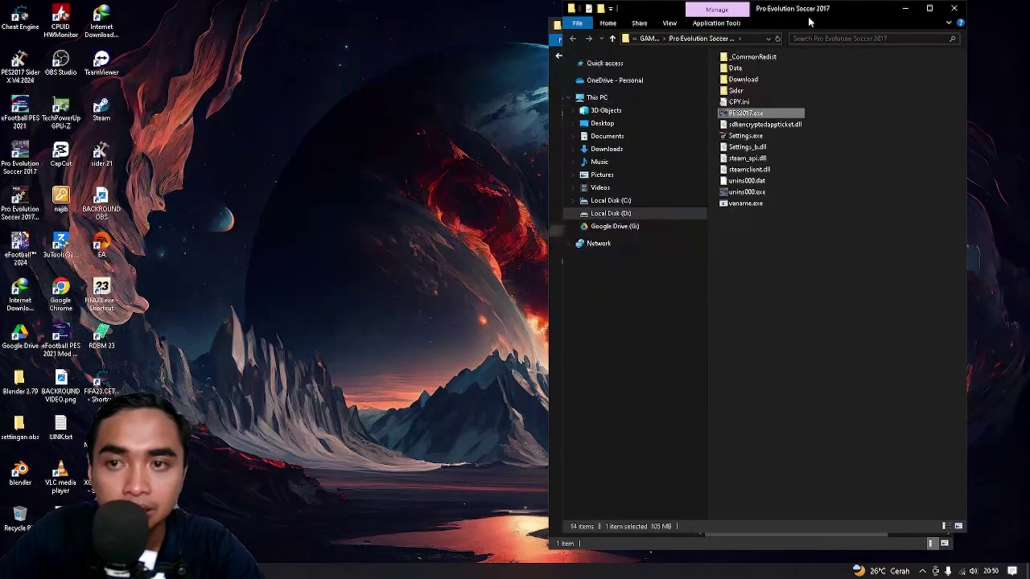
drag(788, 10, 360, 33)
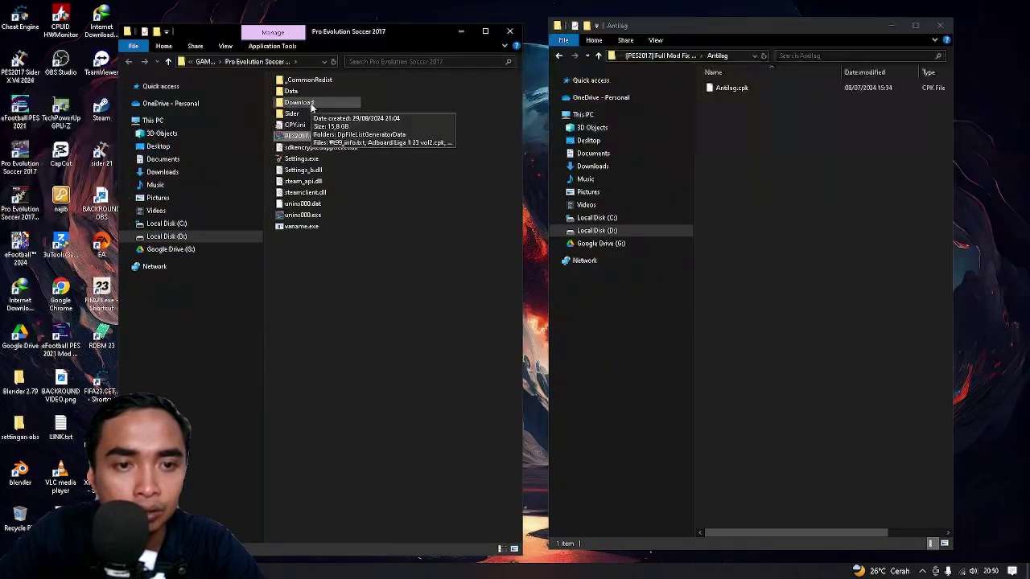
Move Antilag.cpk and Fix_Lag_And_Slow_Motion.cpk from their mod folders into the game's Download folder
double_click(311, 103)
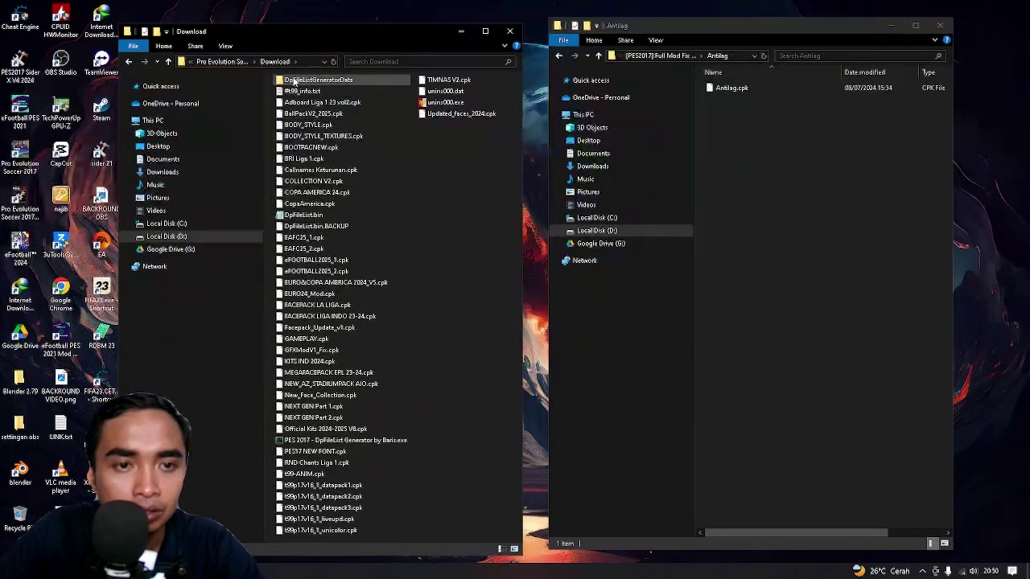
drag(736, 89, 452, 233)
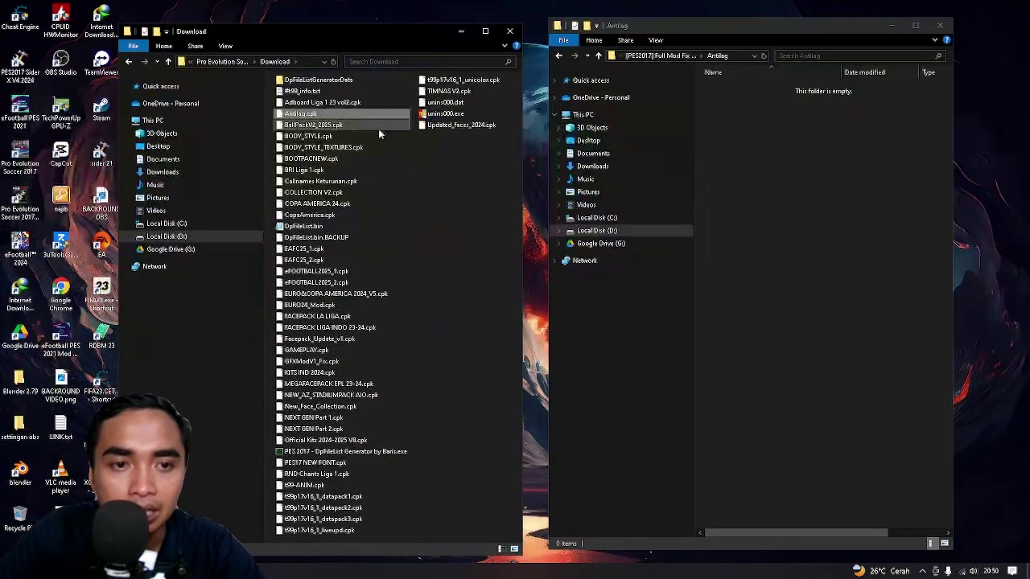
click(659, 58)
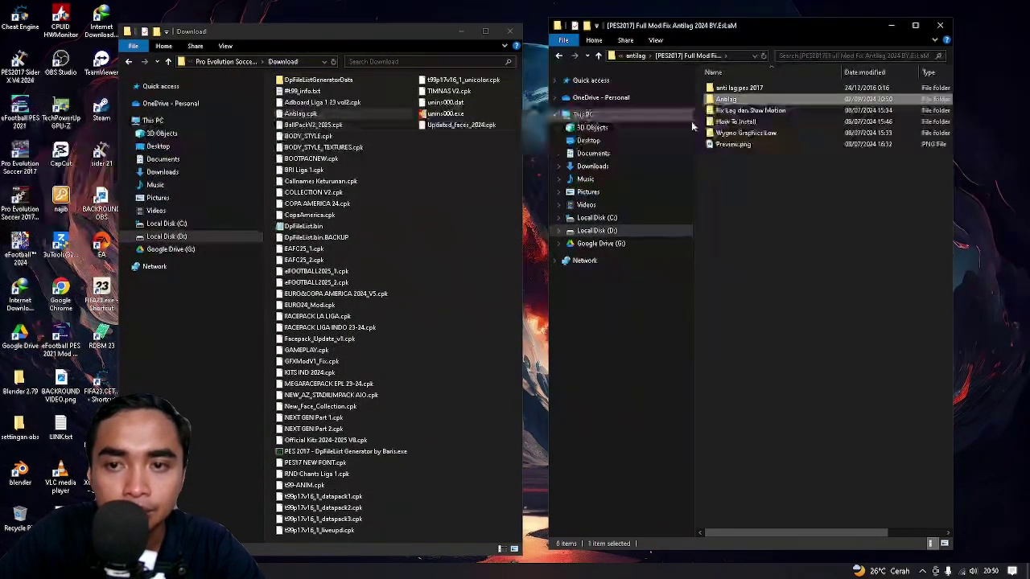
double_click(734, 109)
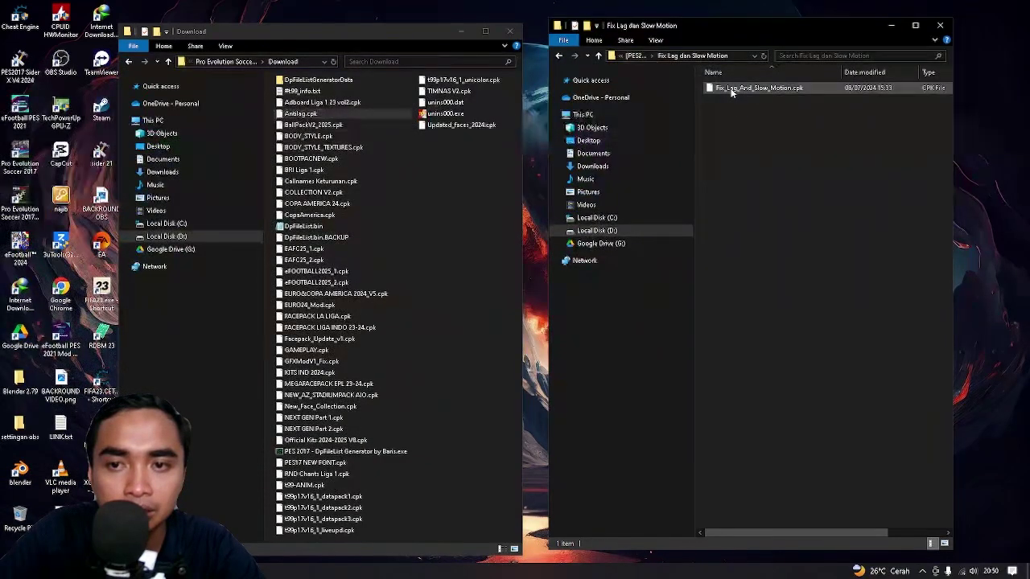
drag(729, 89, 452, 242)
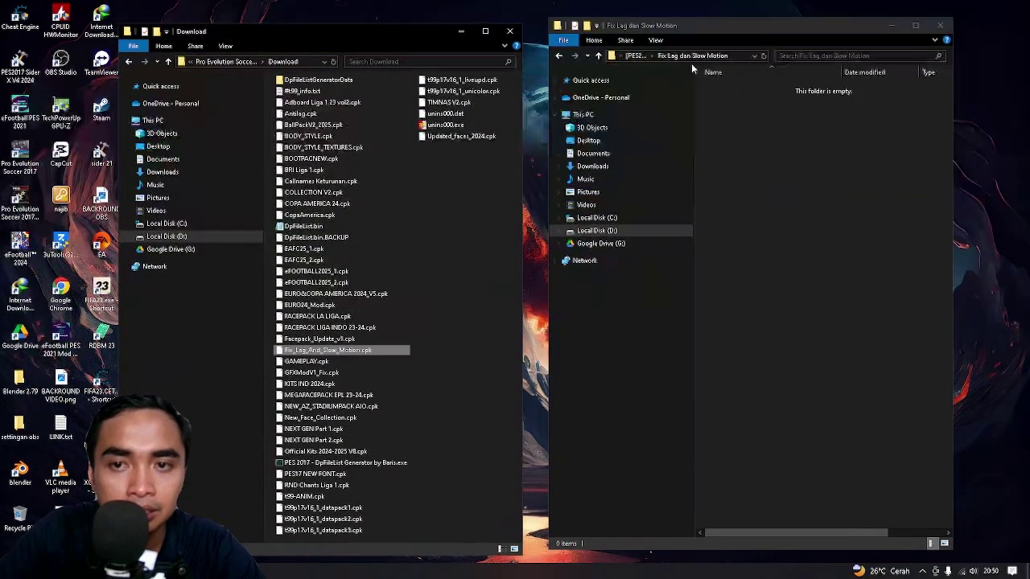
Move WYGNO GRAPHICS - LOW.cpk from the Wygno Graphics Low folder into the game's Download folder and close the mod window
click(640, 56)
double_click(729, 133)
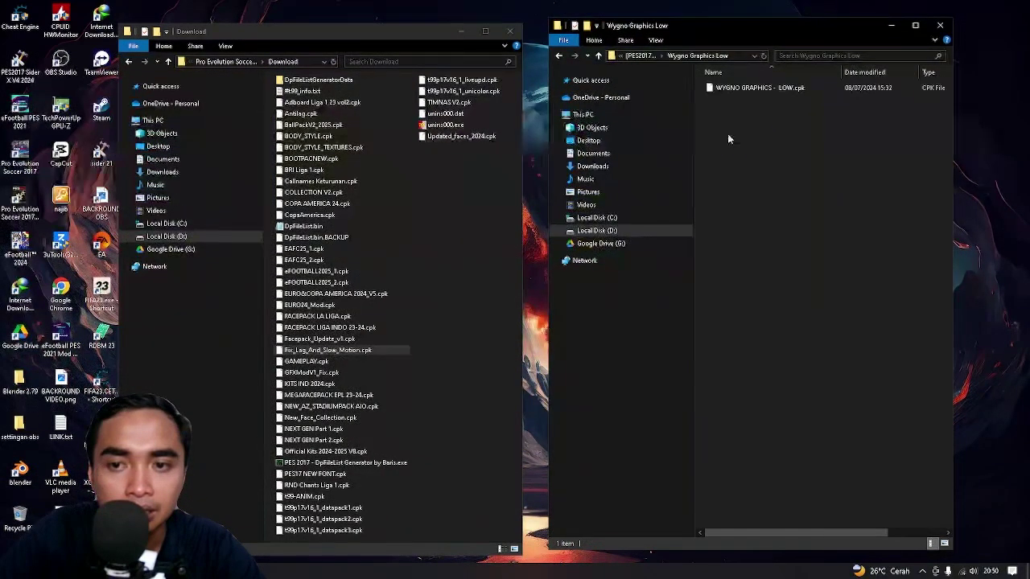
drag(723, 90, 459, 258)
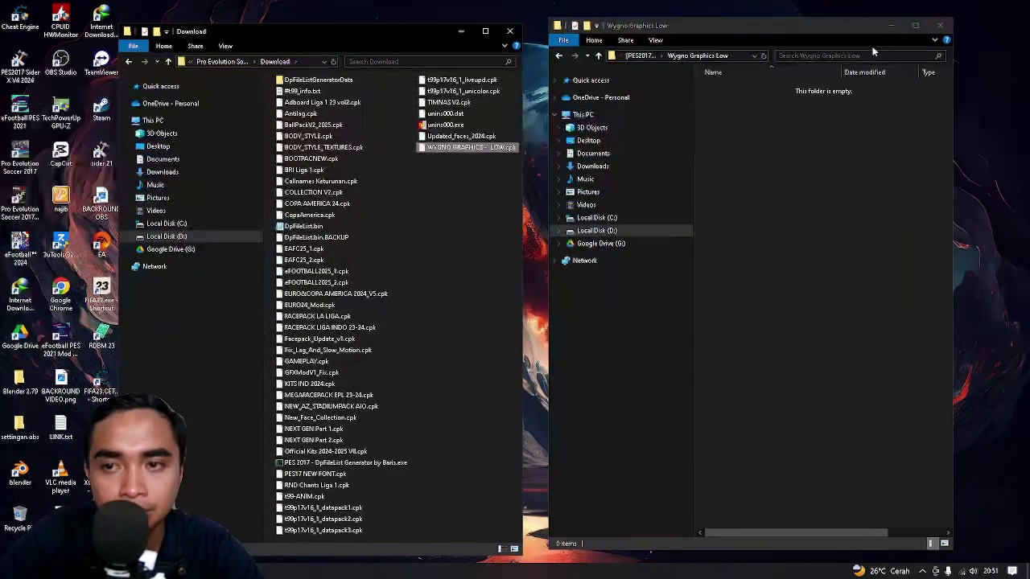
click(938, 26)
Launch PES 2017 - DpFileList Generator from the Download folder, set DLC to No DLC, and minimize the folder window behind it
key(super+Up)
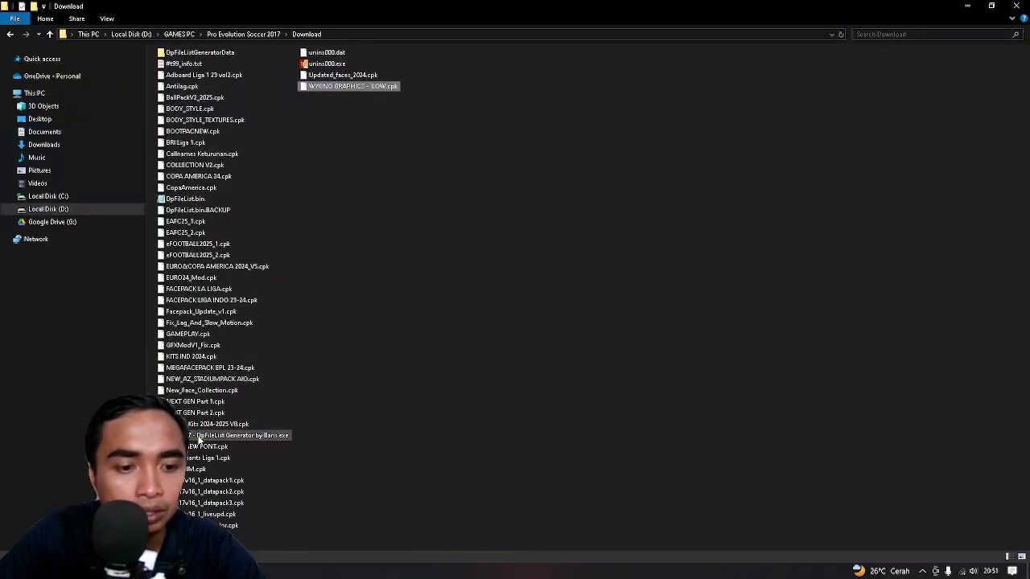
double_click(200, 437)
click(403, 159)
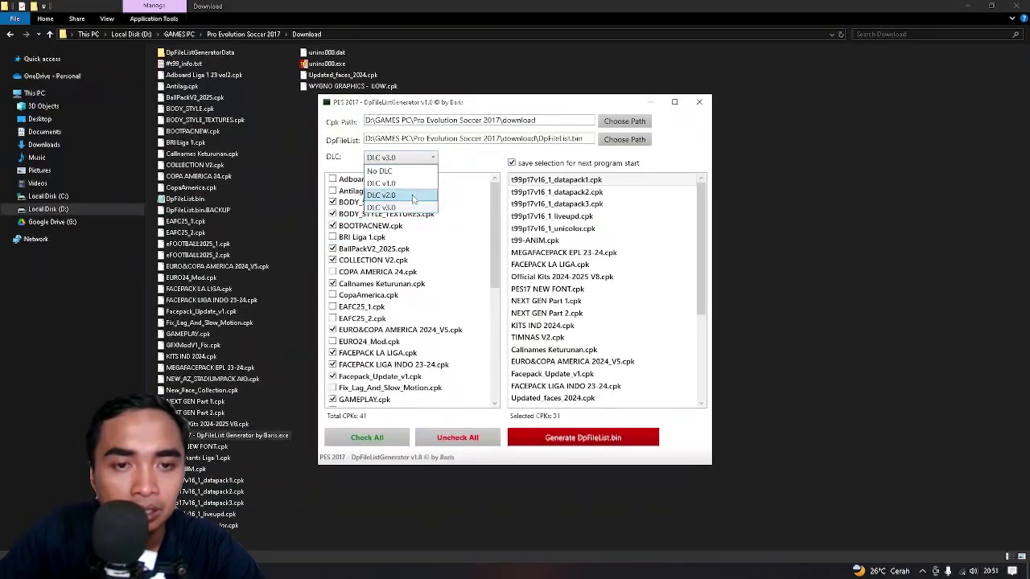
click(407, 171)
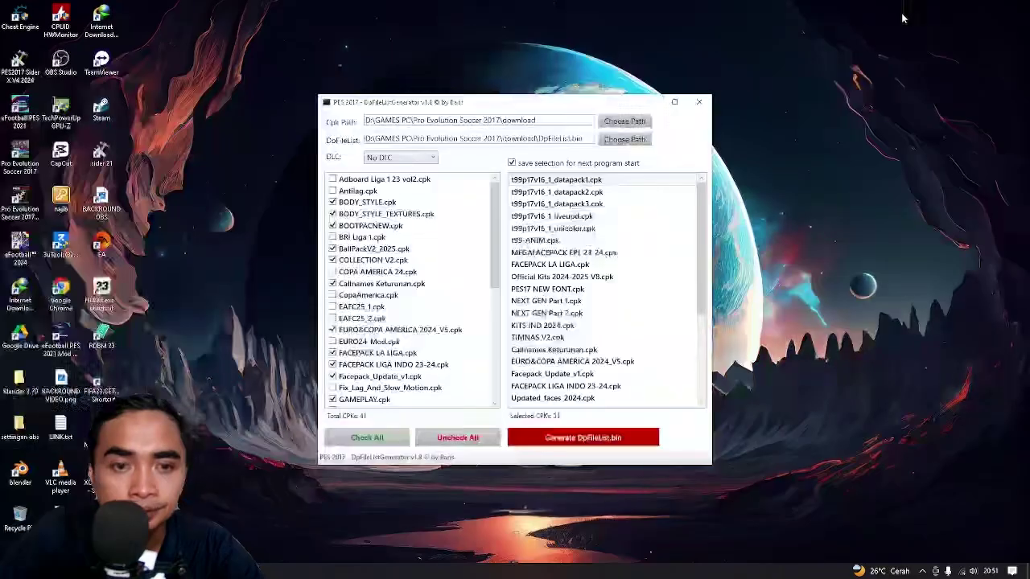
click(969, 5)
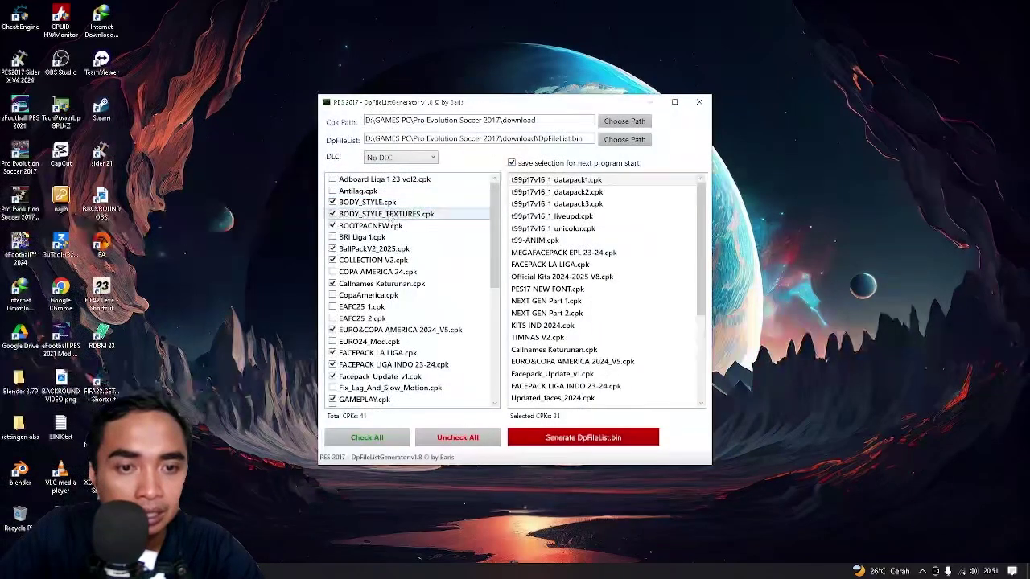
Include Antilag.cpk, Fix_Lag_And_Slow_Motion.cpk and WYGNO GRAPHICS - LOW.cpk in the selected CPK files
click(346, 193)
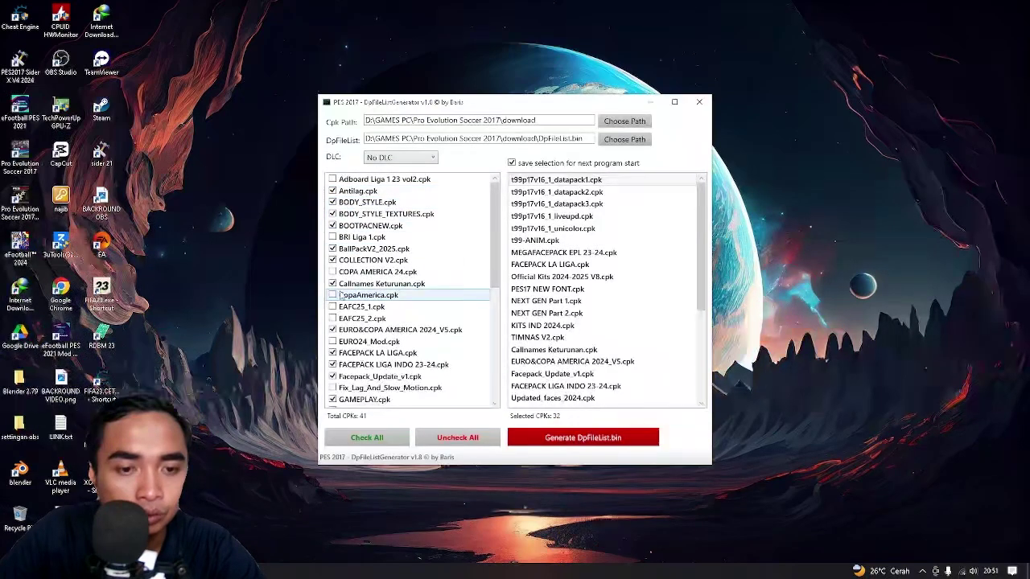
scroll(340, 295, down, 3)
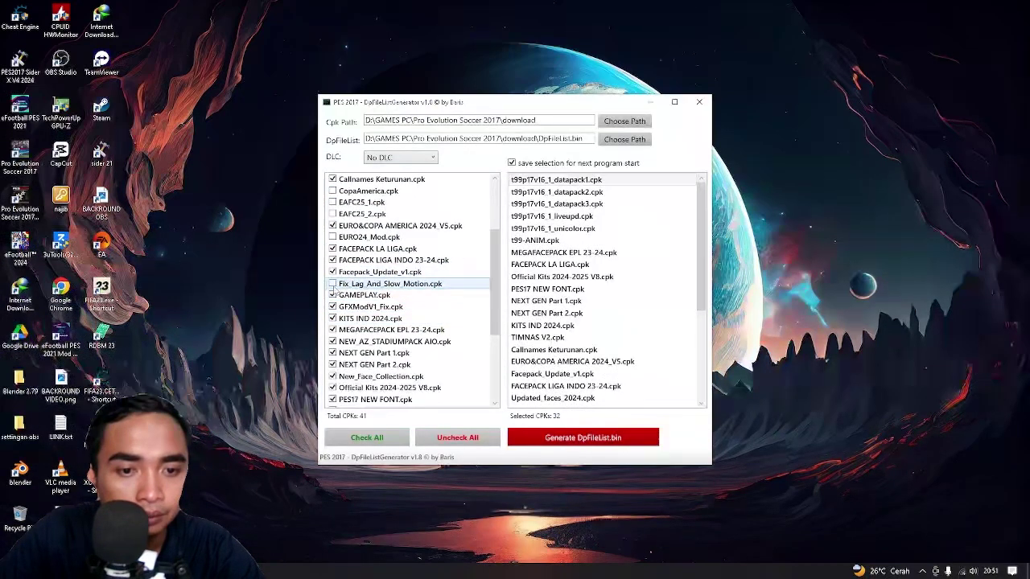
click(332, 285)
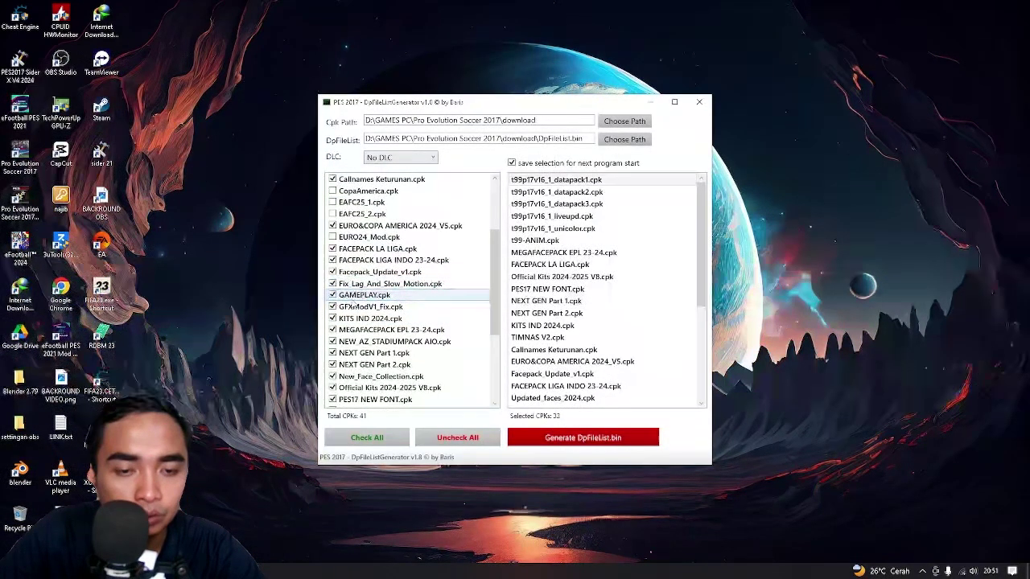
scroll(361, 310, down, 4)
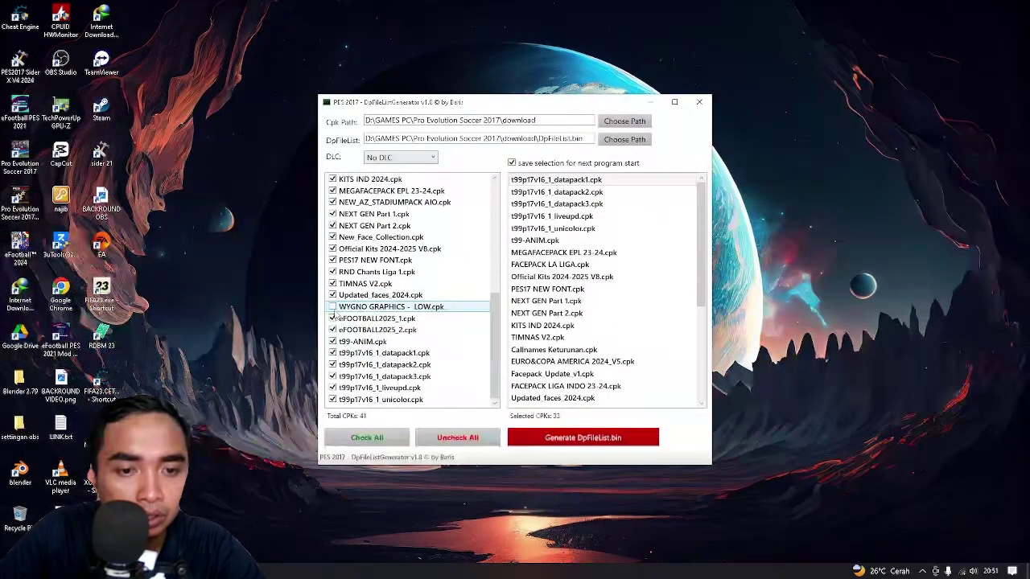
click(332, 308)
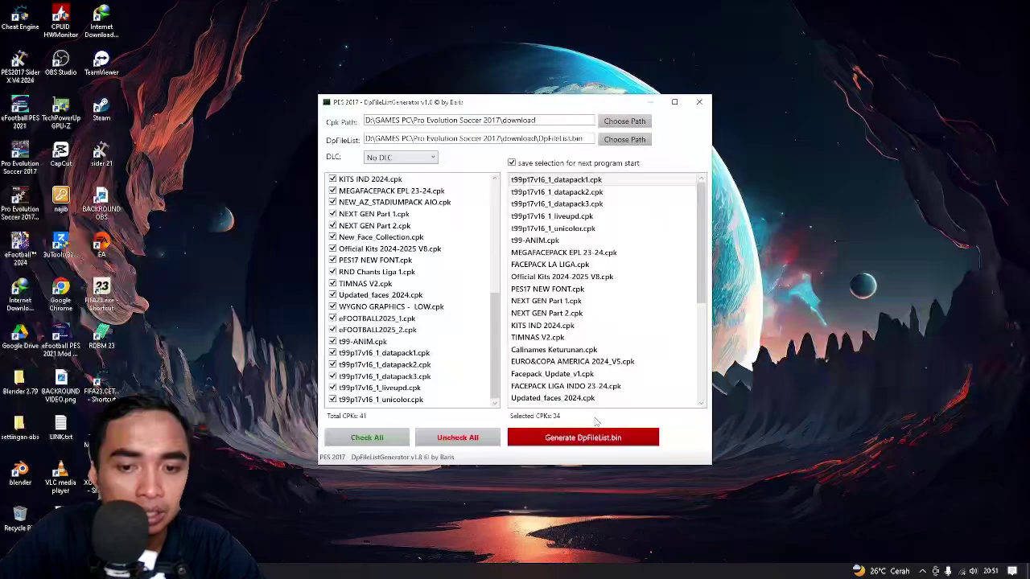
Check the end of the selected CPK list and generate DpFileList.bin, dismissing the resulting dialog
scroll(696, 260, down, 5)
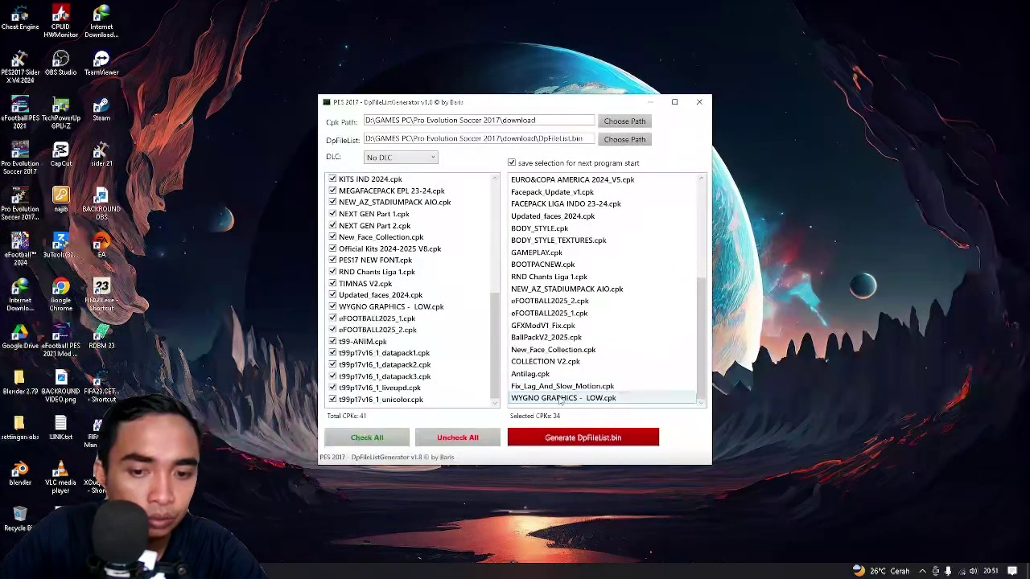
click(547, 441)
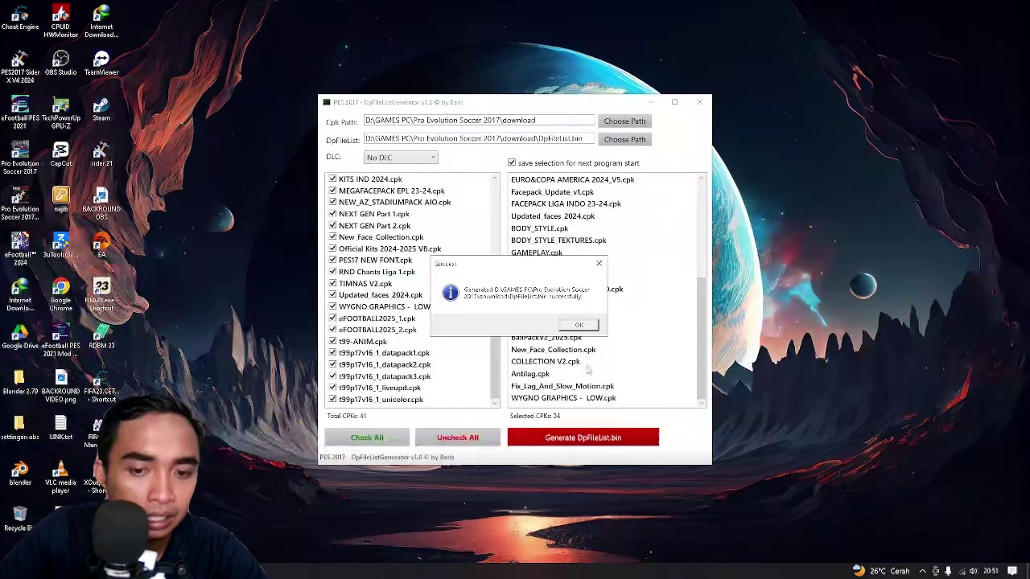
click(578, 327)
Review the order of the selected CPK files and generate DpFileList.bin once more
scroll(577, 305, up, 5)
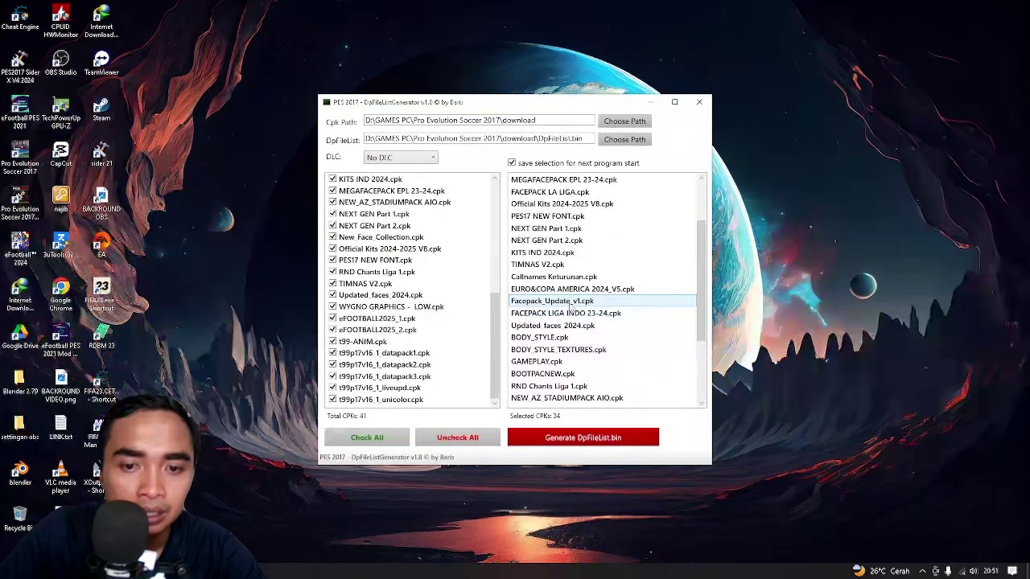
scroll(574, 309, down, 5)
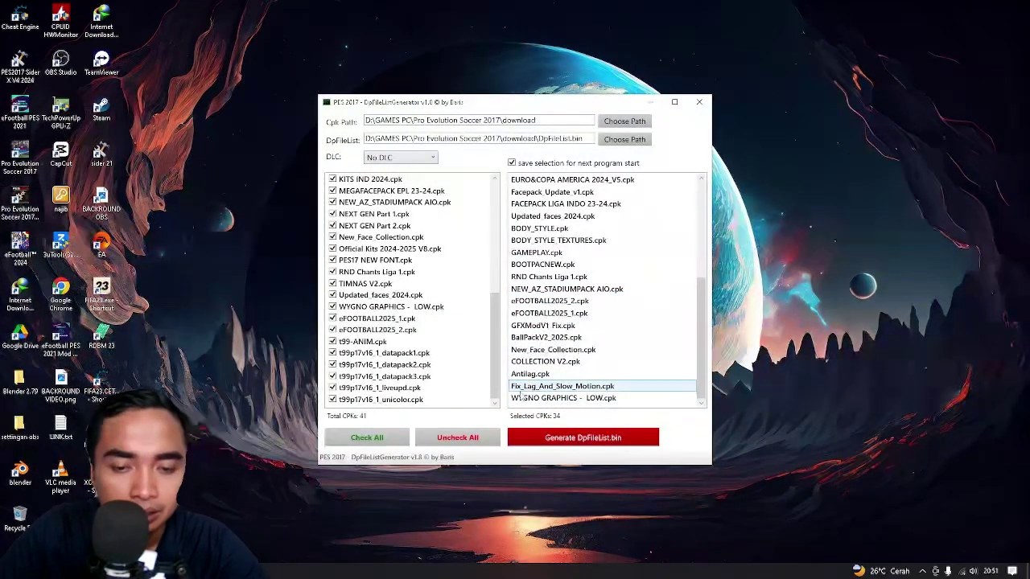
scroll(563, 299, up, 5)
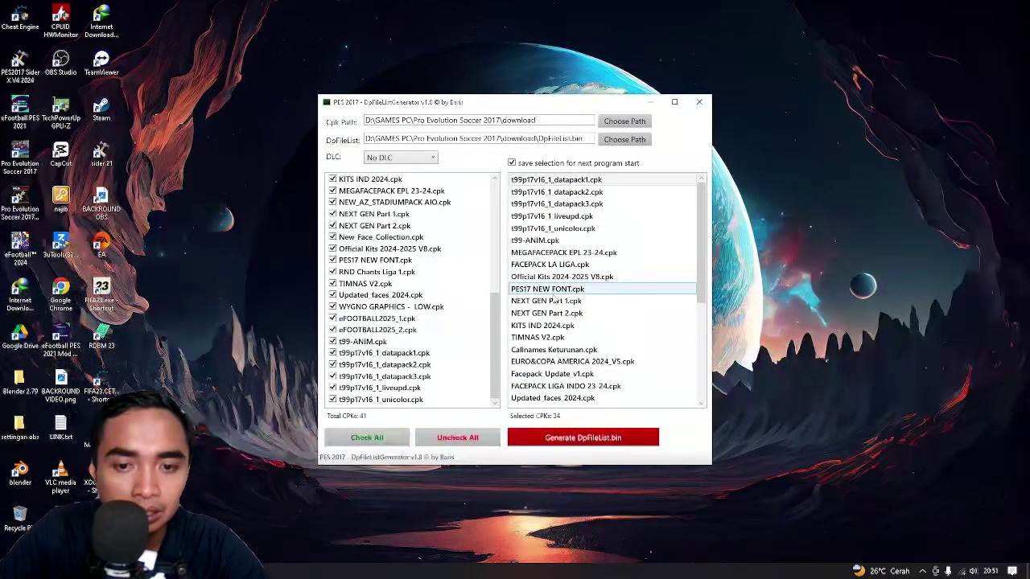
scroll(551, 318, down, 2)
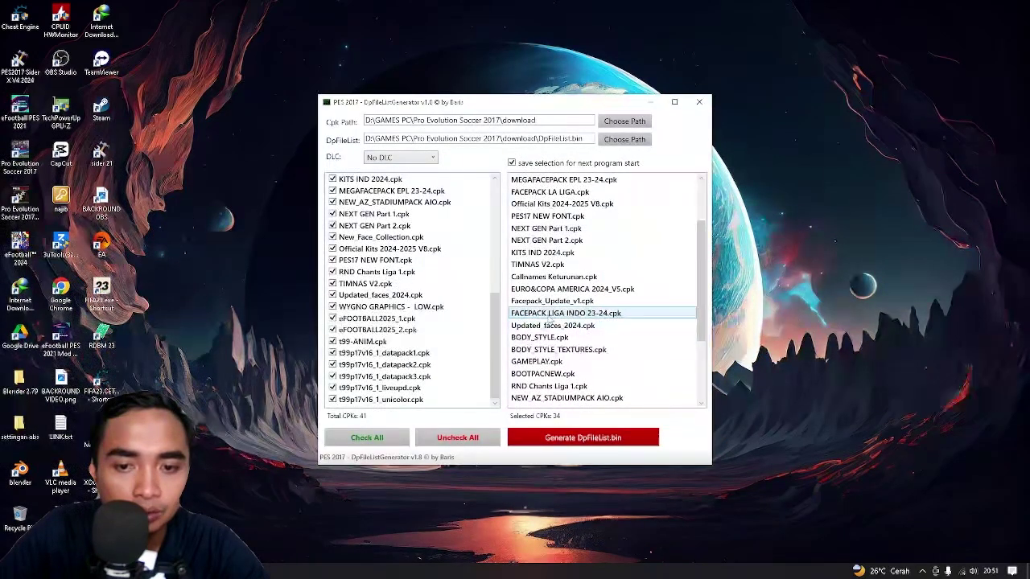
scroll(546, 346, down, 3)
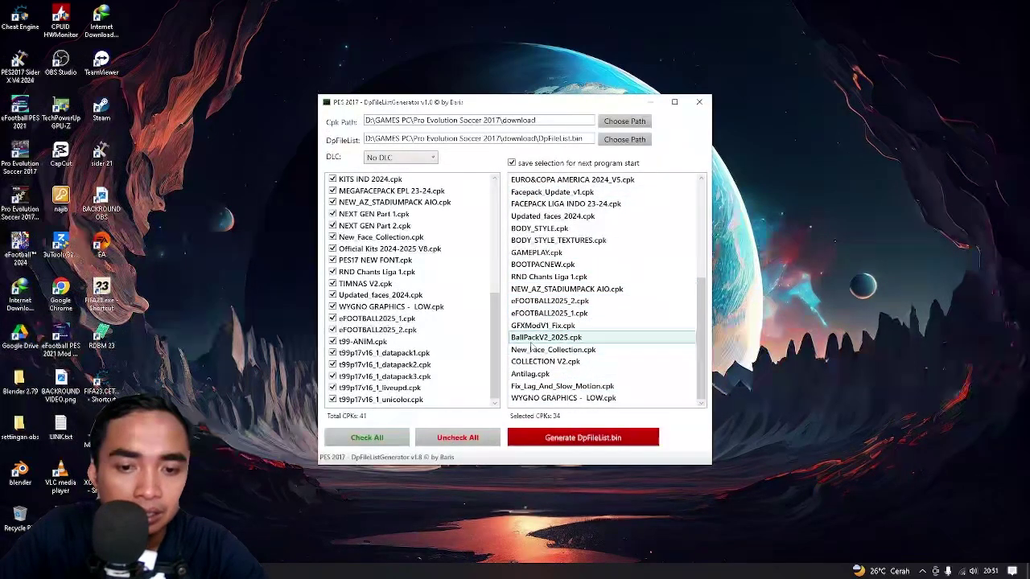
click(573, 445)
click(583, 324)
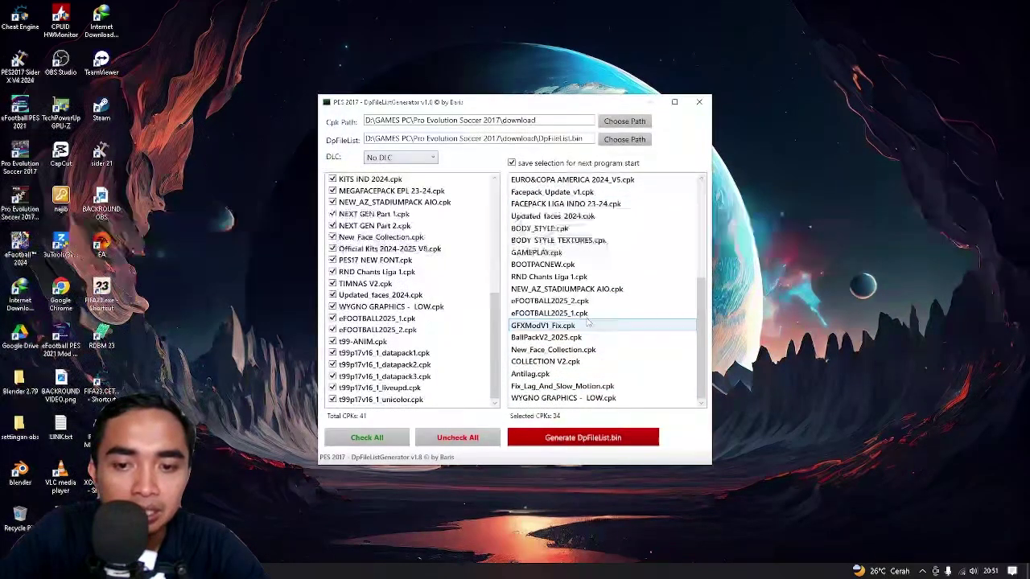
Look through the selected CPK list again and return to its first entry
scroll(593, 270, up, 5)
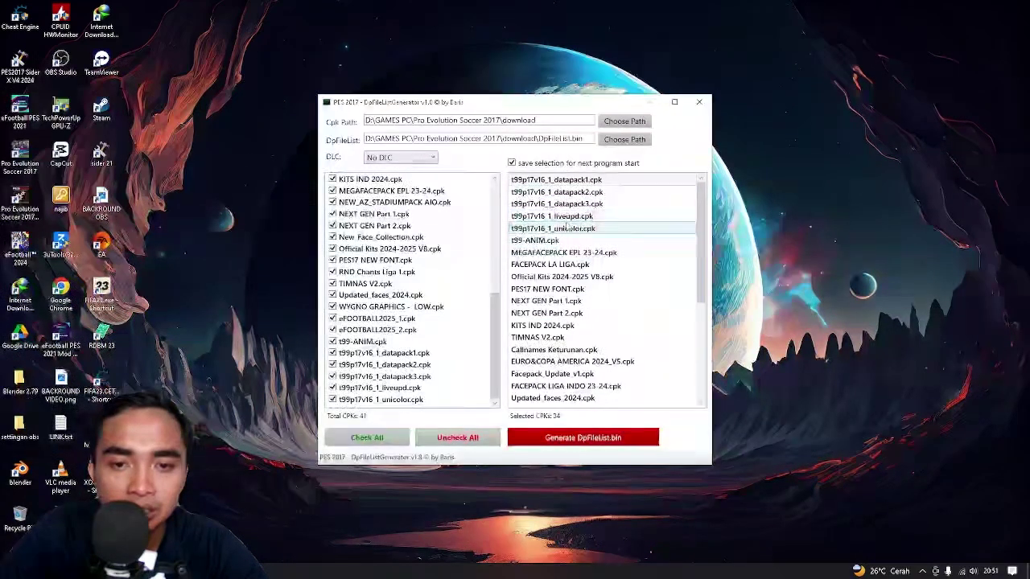
scroll(551, 233, down, 2)
scroll(552, 240, down, 1)
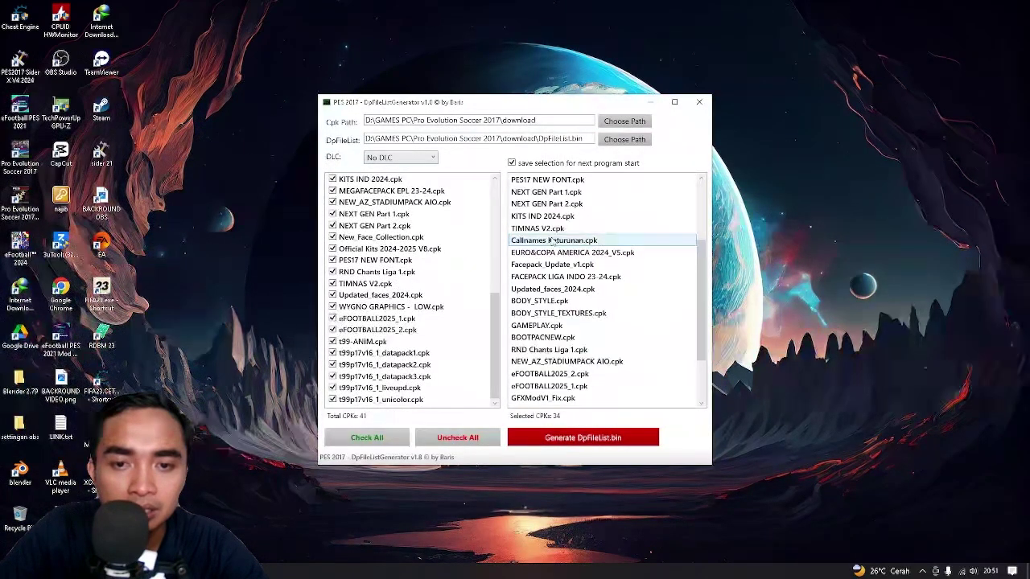
scroll(554, 245, up, 3)
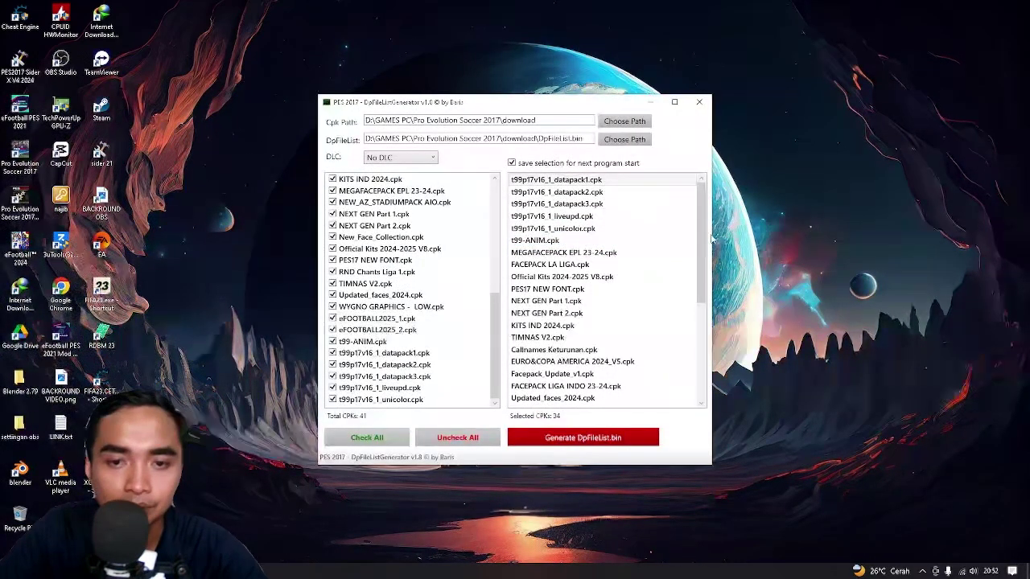
Close the DpFileListGenerator window and refresh the Windows desktop
scroll(630, 258, down, 5)
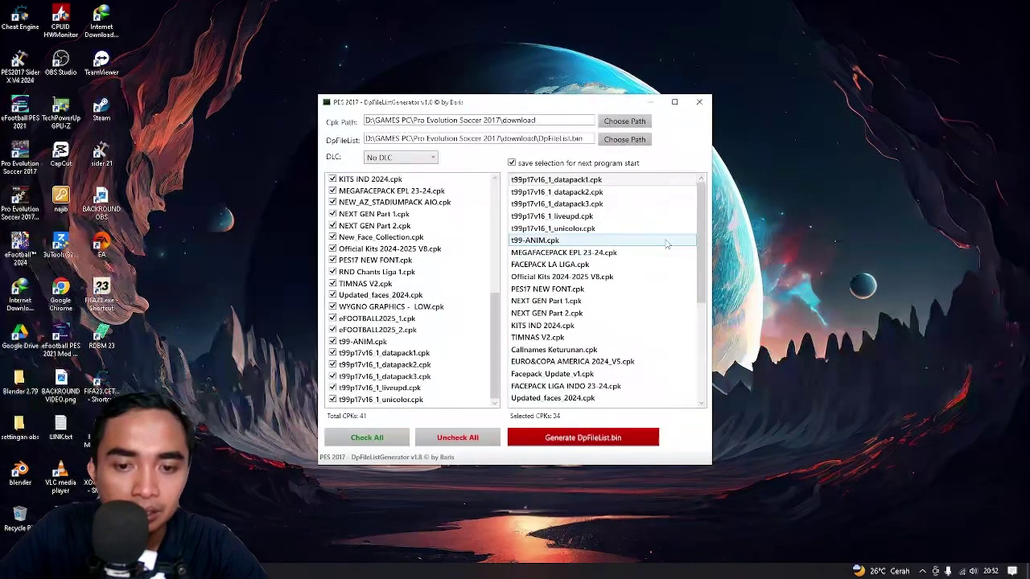
click(699, 102)
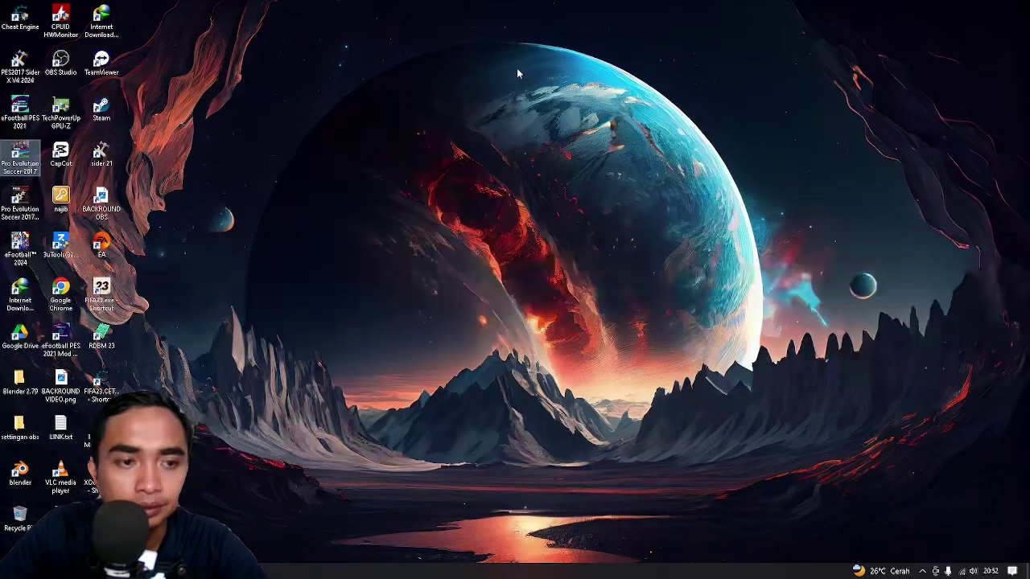
right_click(355, 38)
click(382, 86)
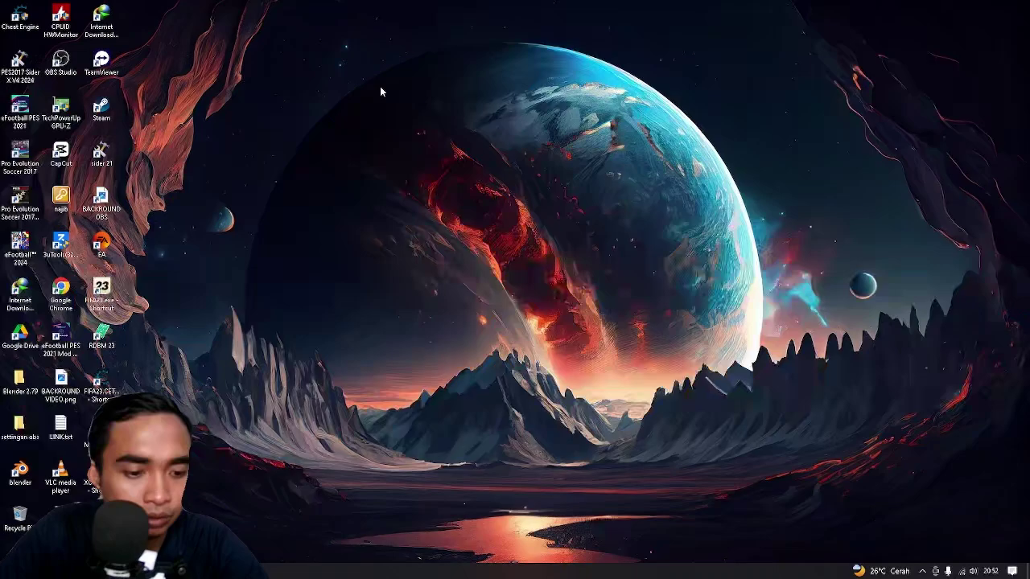
Switch to OBS Studio to check the recording, and return to the desktop and refresh it
key(alt+Tab)
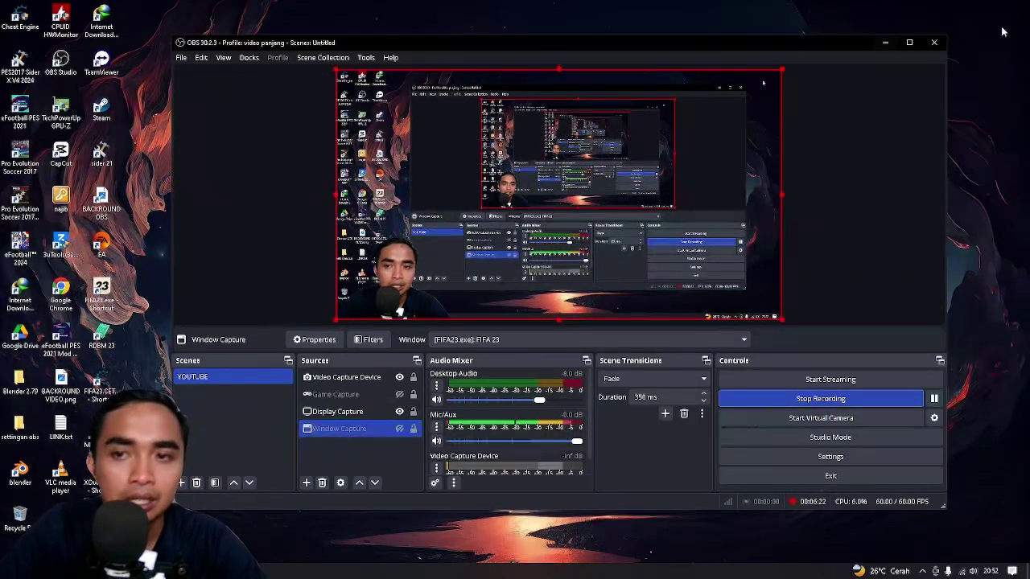
click(886, 42)
right_click(371, 87)
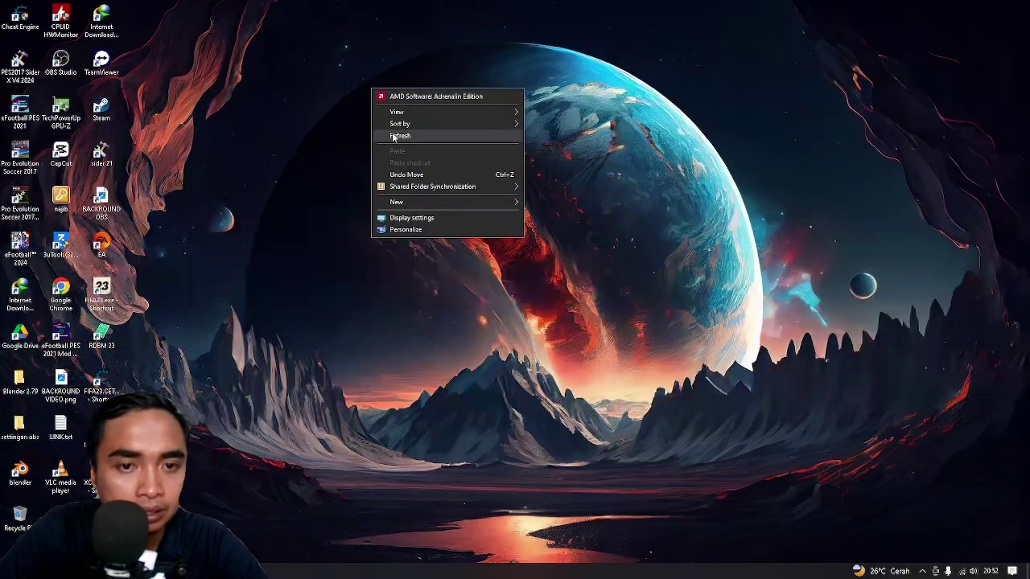
click(394, 134)
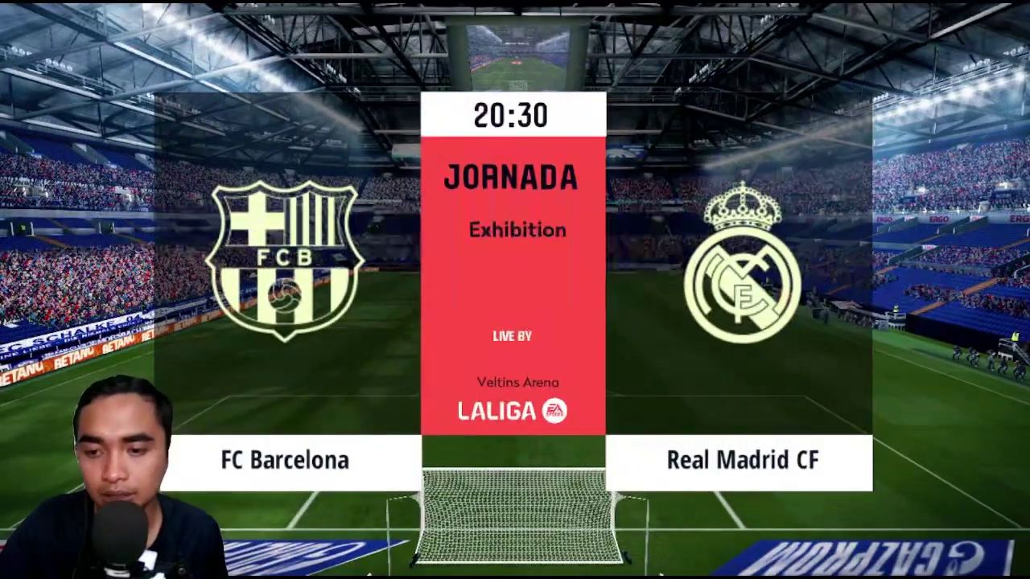